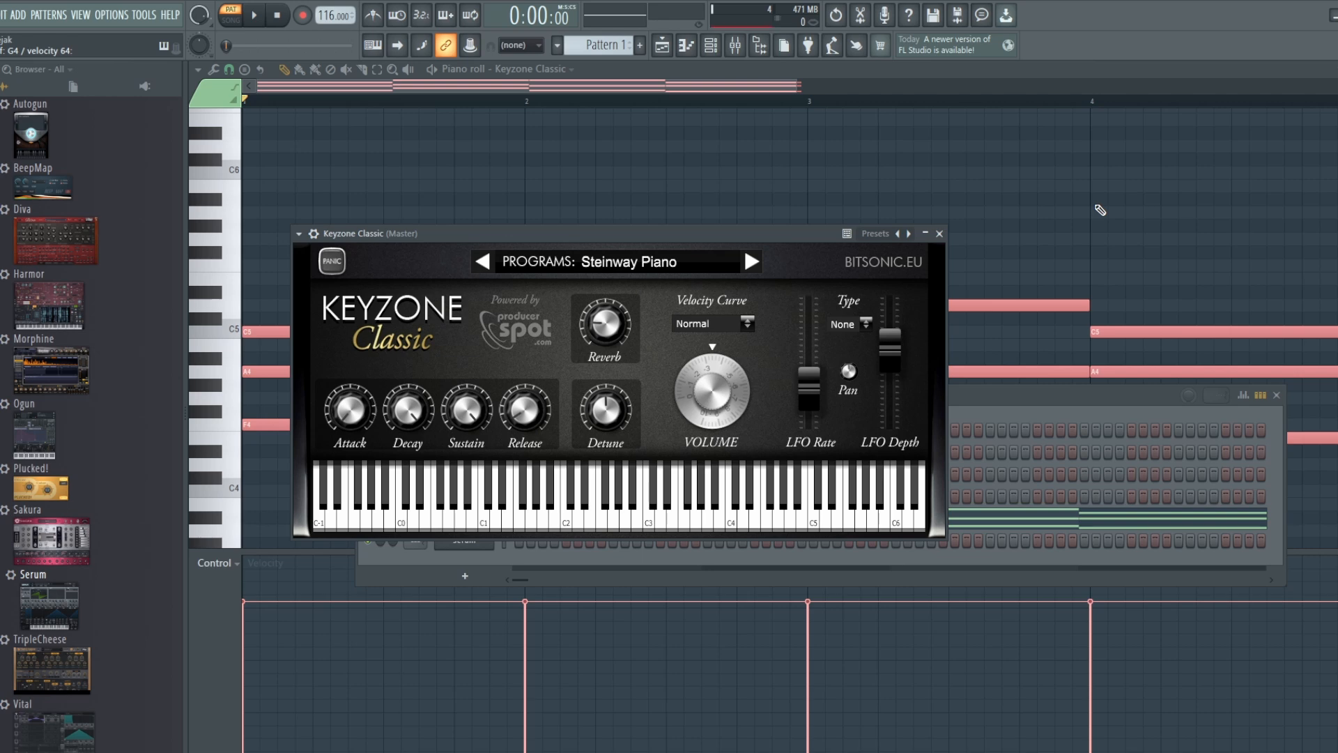
- Show the Keyzone Classic chords in full in the piano roll and play back Pattern 1
{"action": "left_click", "coordinate": [673, 52]}
{"action": "left_click", "coordinate": [683, 49]}
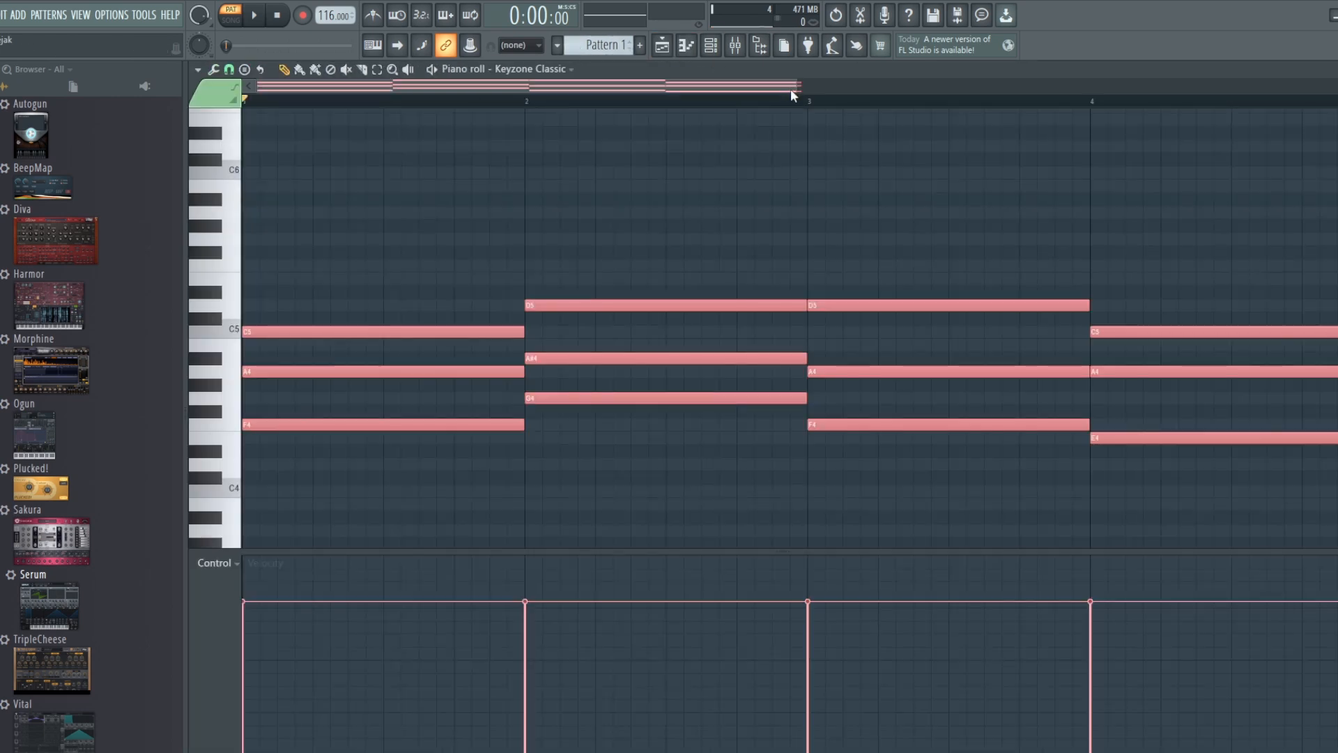
{"action": "left_click_drag", "start_coordinate": [800, 89], "coordinate": [816, 90]}
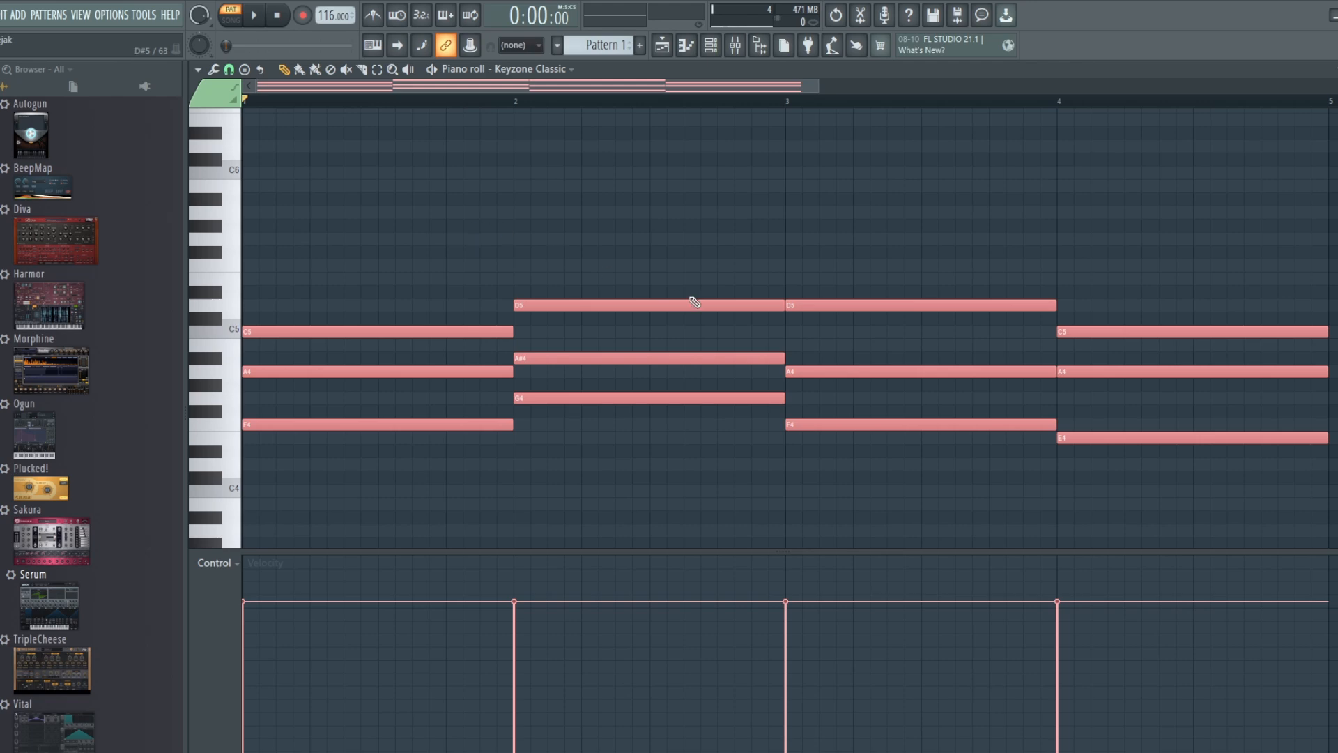
{"action": "left_click", "coordinate": [260, 16]}
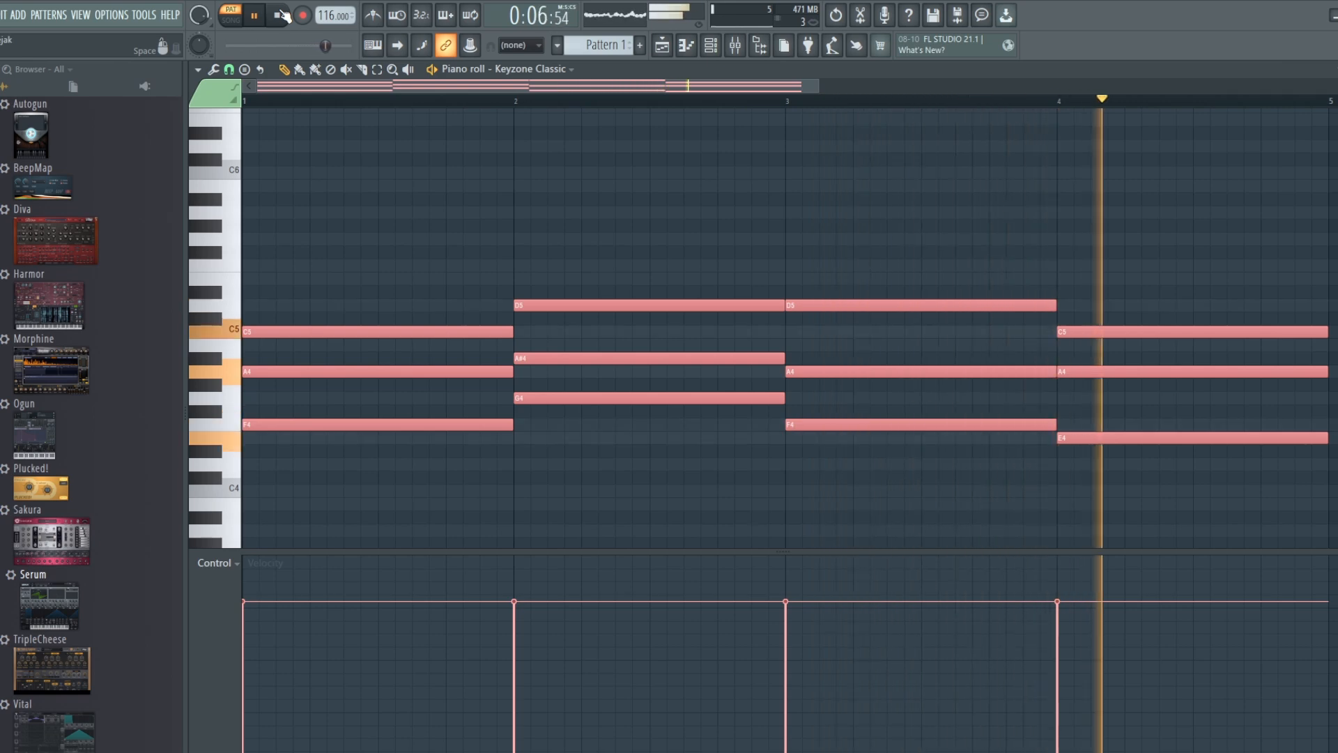
{"action": "left_click", "coordinate": [283, 15]}
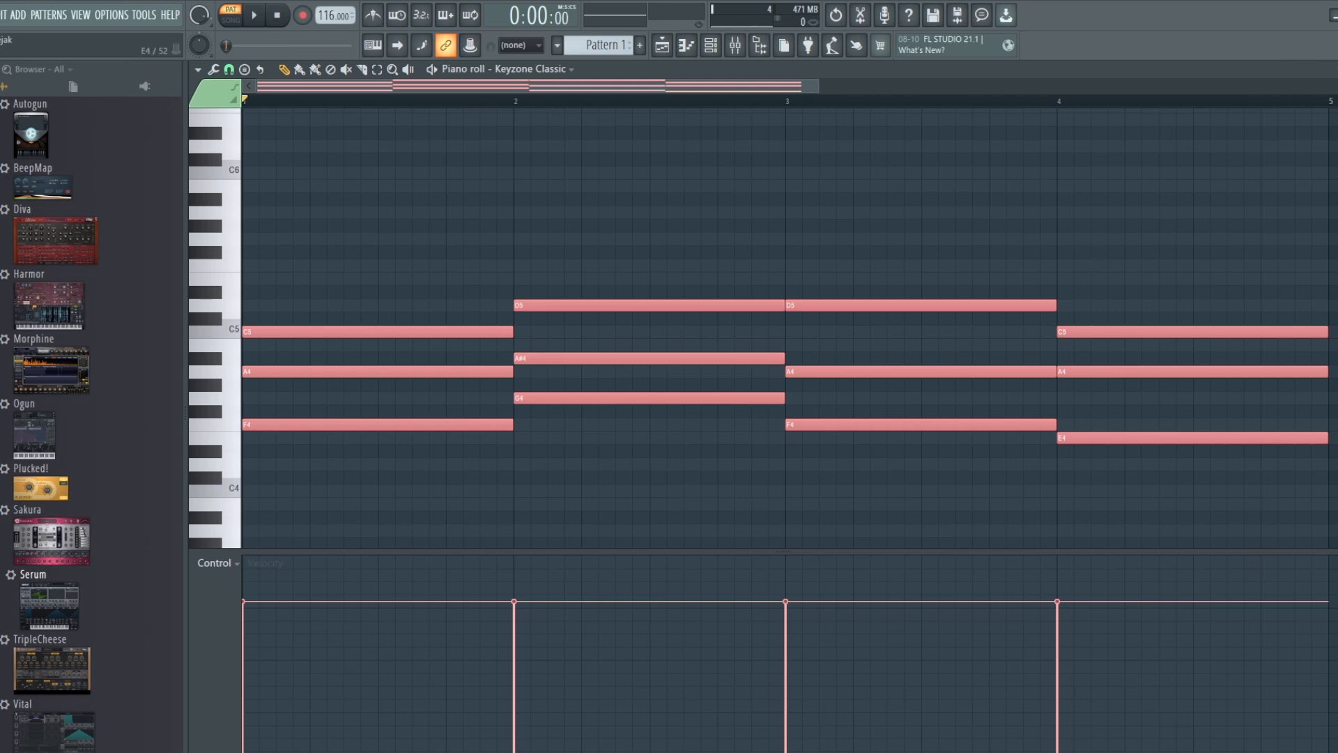
- Try the arpeggiator with default settings on the Keyzone Classic chords, audition the pattern, and undo it
{"action": "key", "text": "alt+a"}
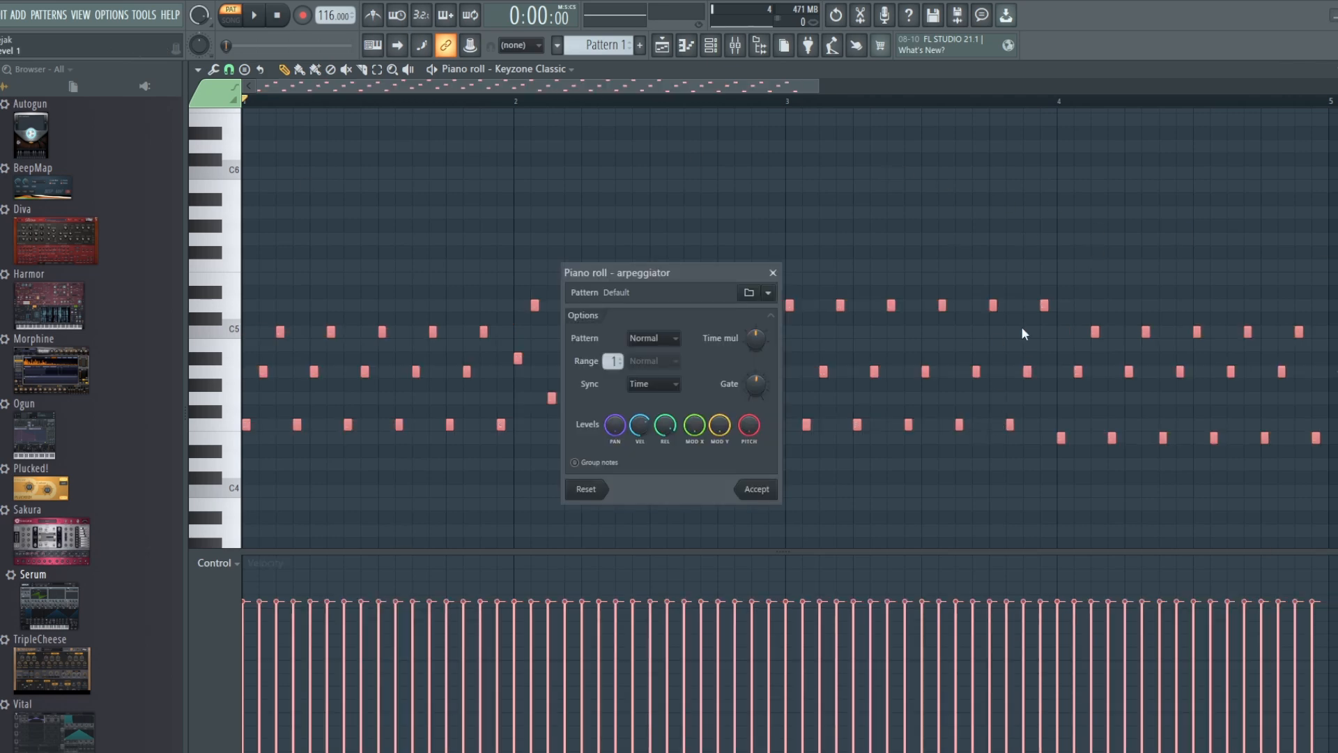
{"action": "left_click_drag", "start_coordinate": [651, 273], "coordinate": [758, 142]}
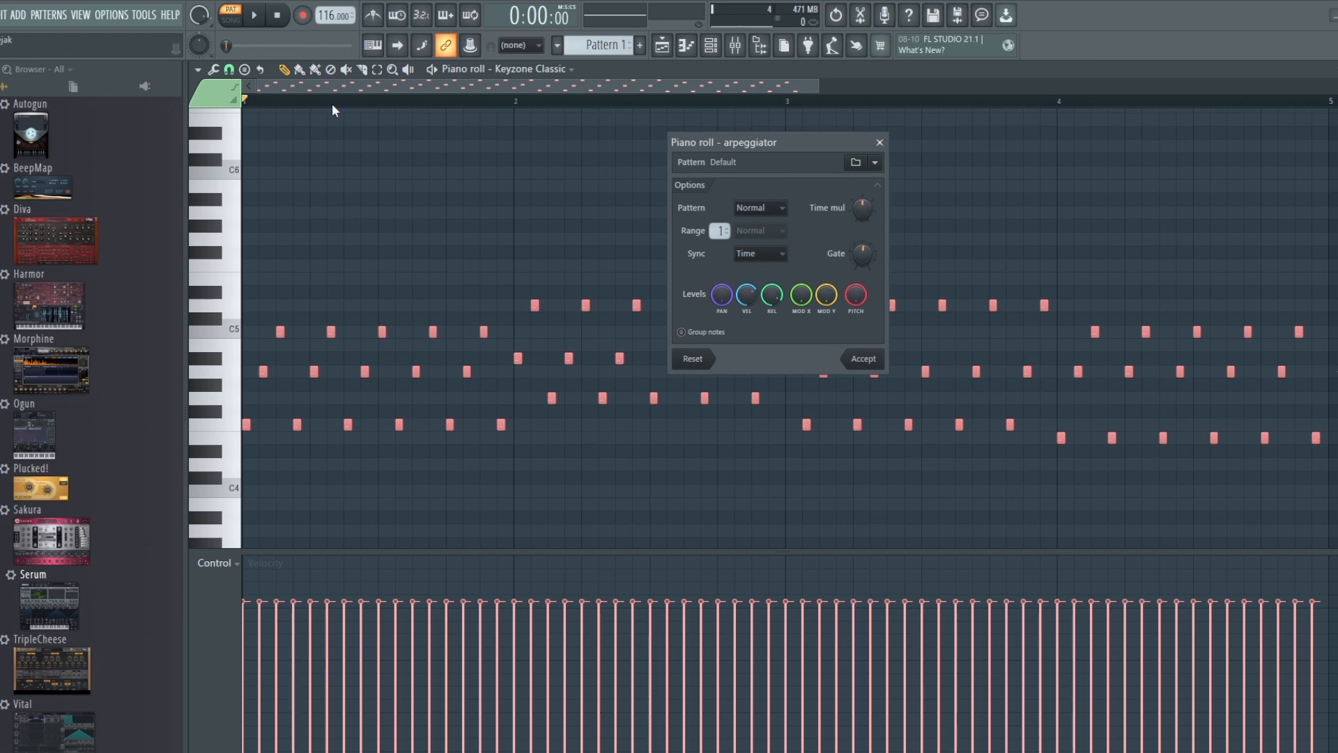
{"action": "left_click", "coordinate": [256, 18]}
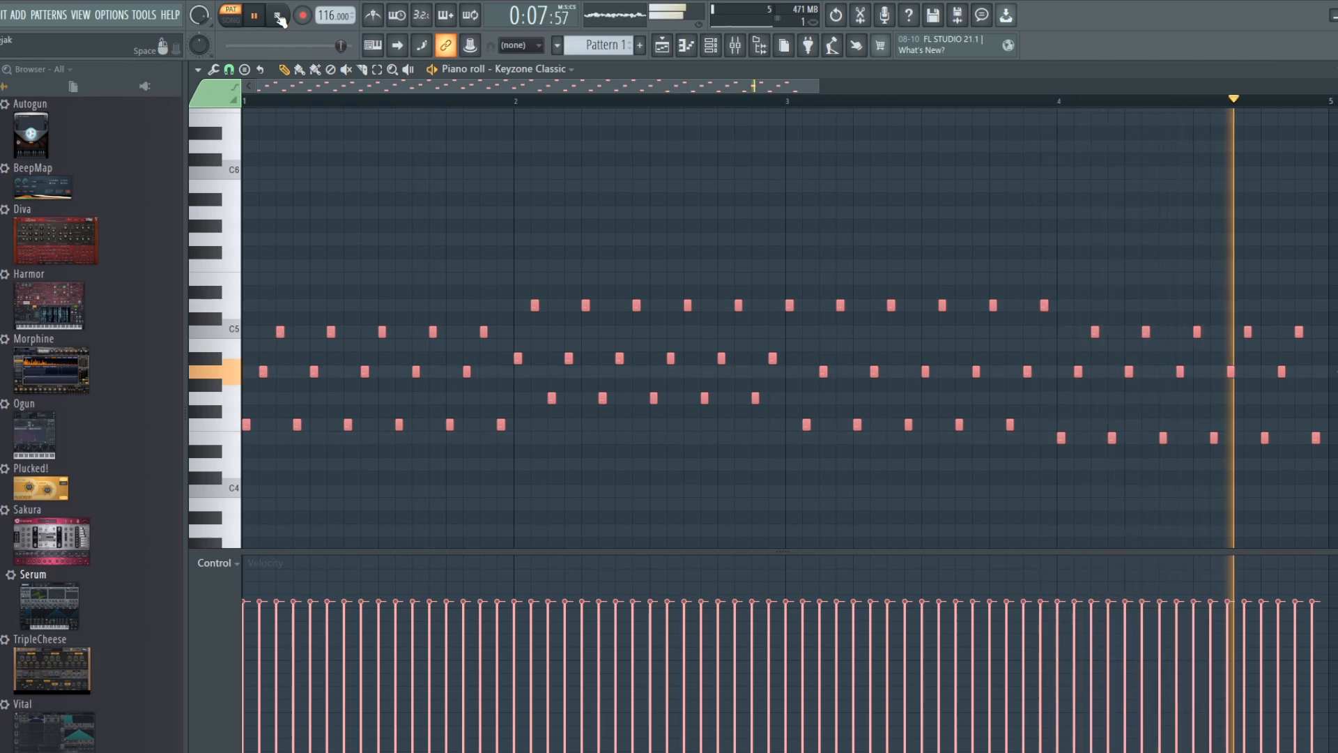
{"action": "left_click", "coordinate": [278, 16]}
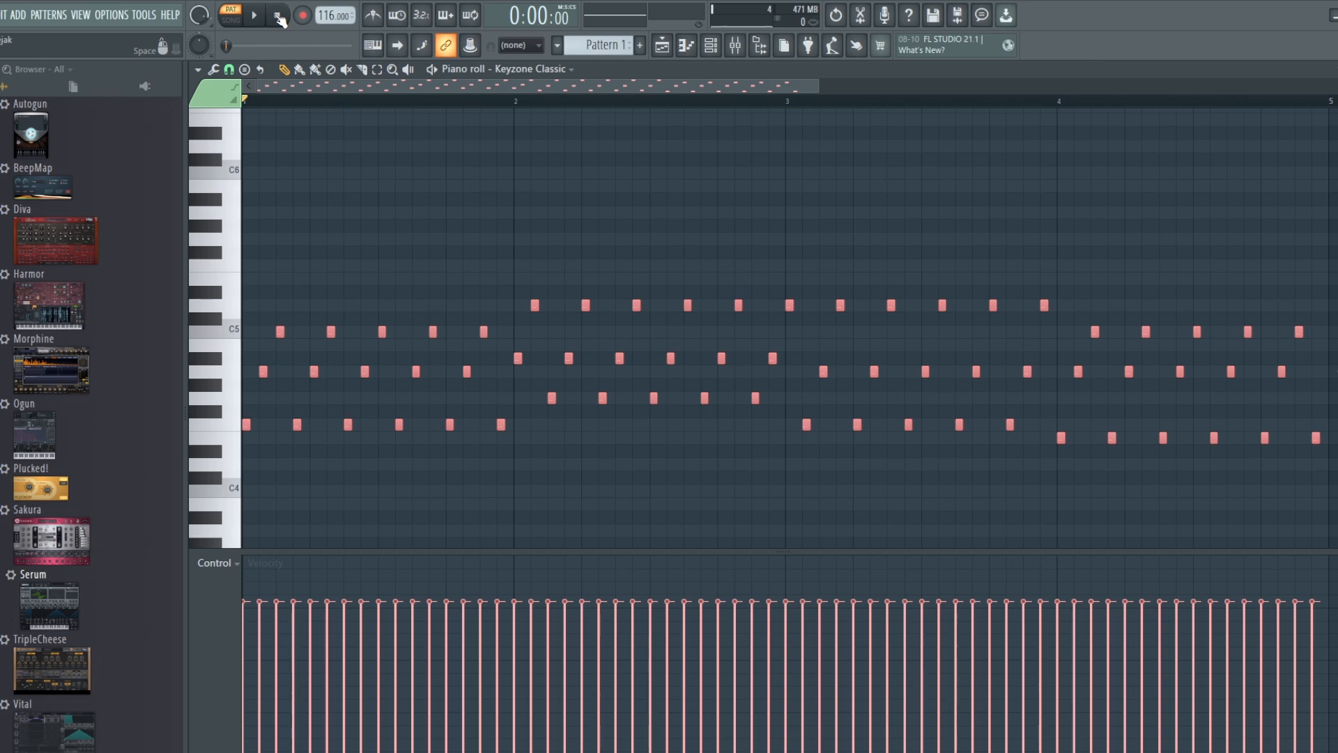
{"action": "key", "text": "ctrl+z"}
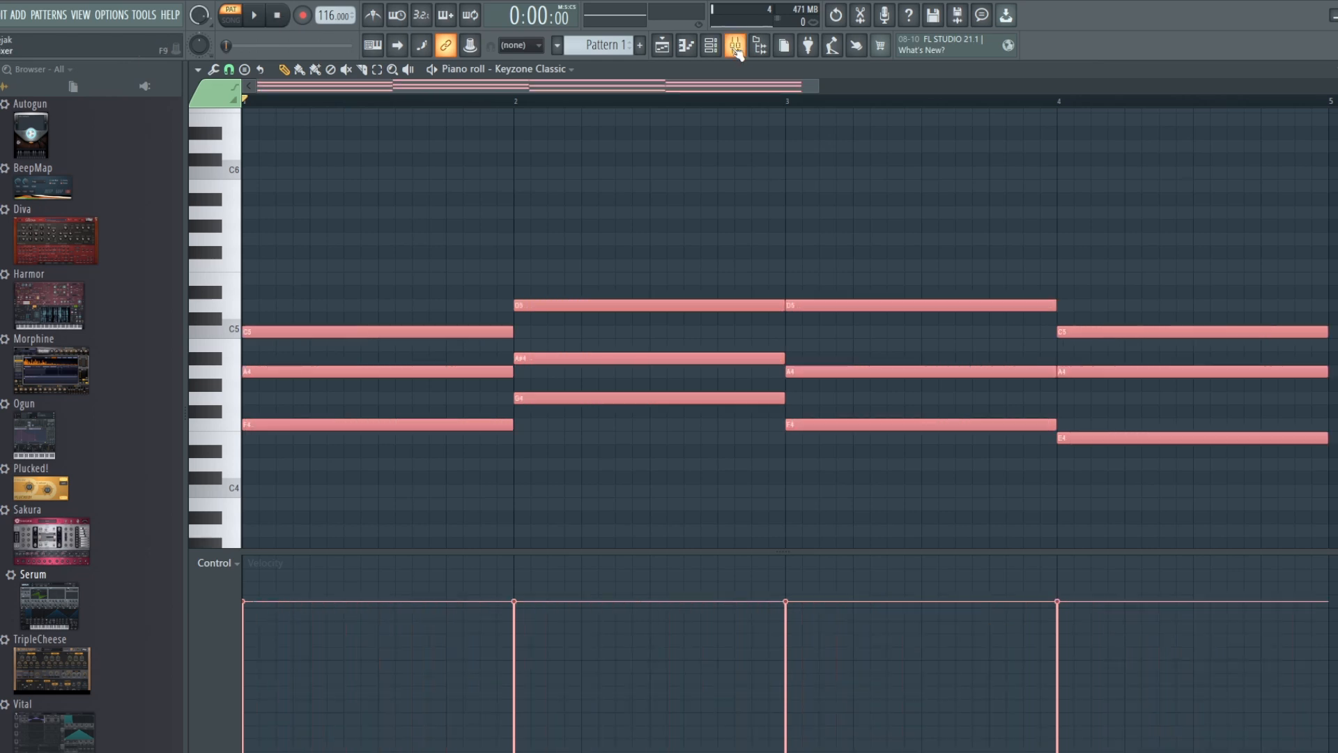
- Arpeggiate the Keyzone Classic chords during playback and raise the time multiplier for longer, slower notes
{"action": "left_click", "coordinate": [264, 15]}
{"action": "key", "text": "alt+a"}
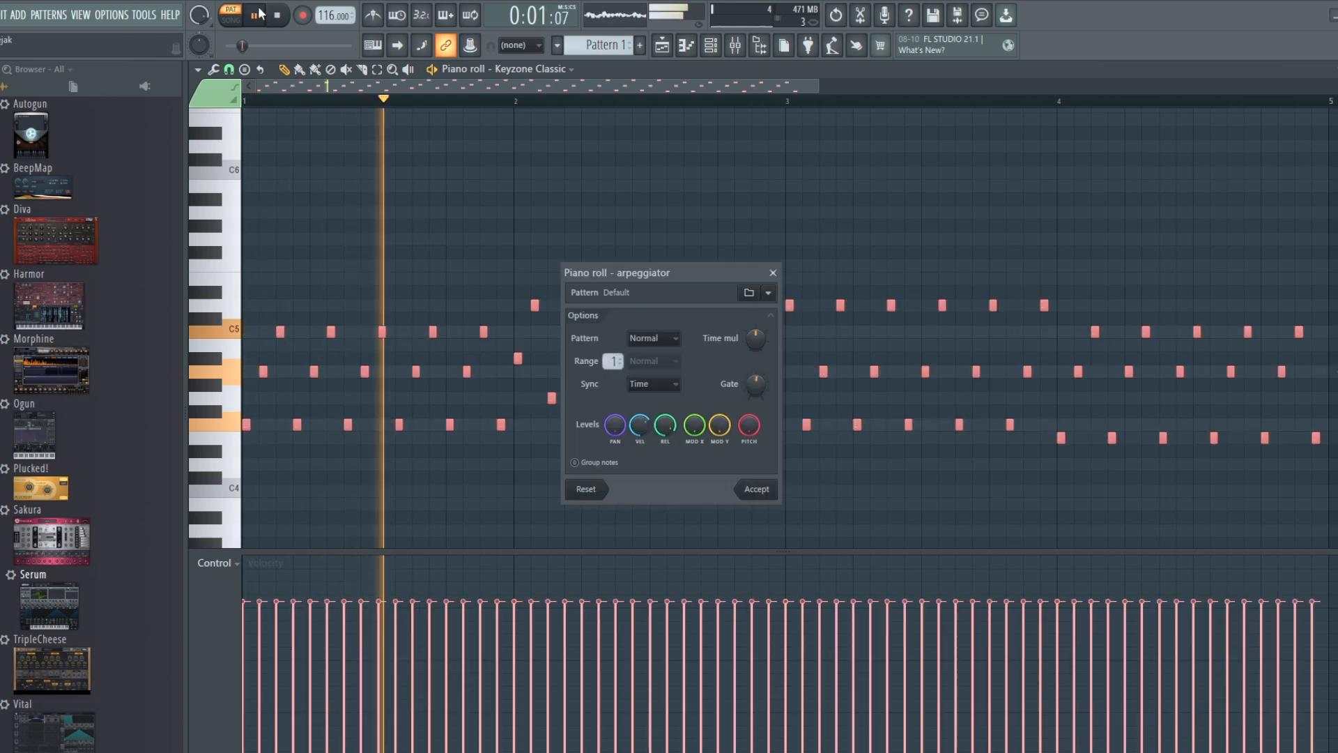
{"action": "left_click_drag", "start_coordinate": [762, 343], "coordinate": [762, 327]}
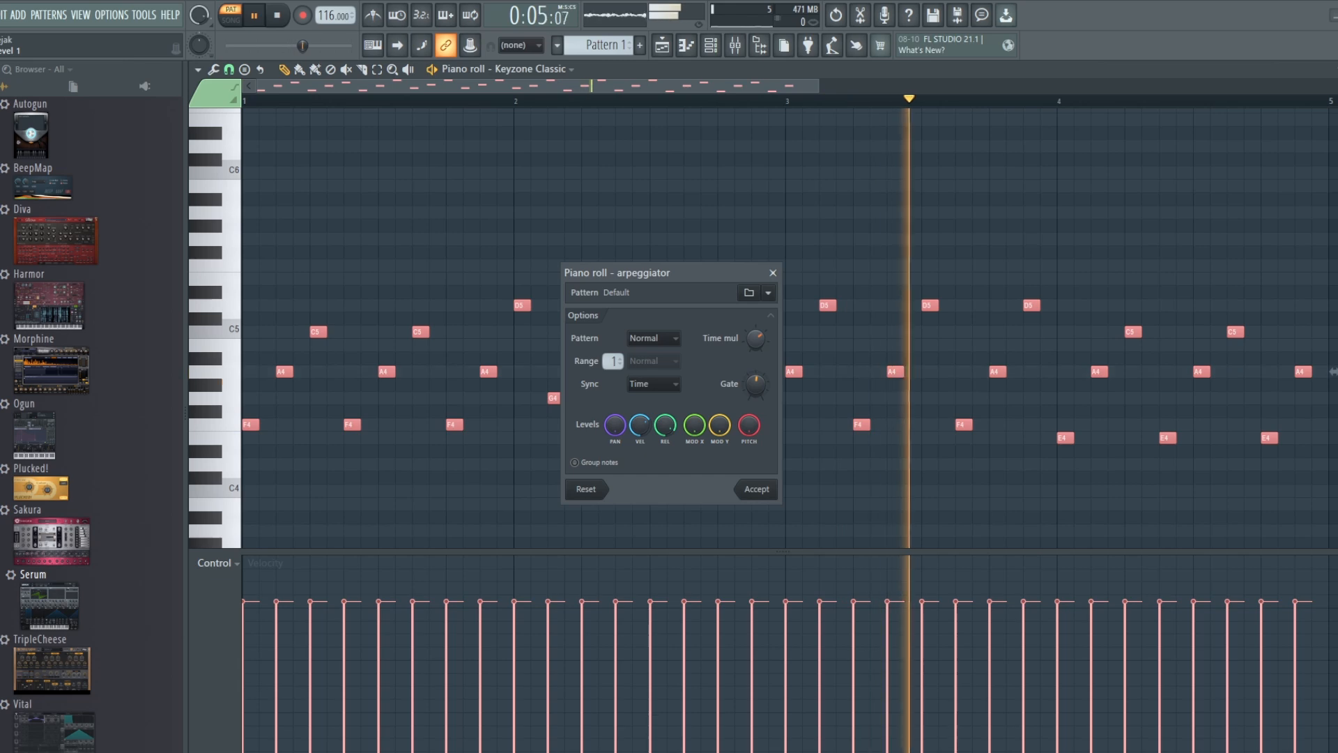
{"action": "left_click_drag", "start_coordinate": [757, 339], "coordinate": [756, 327]}
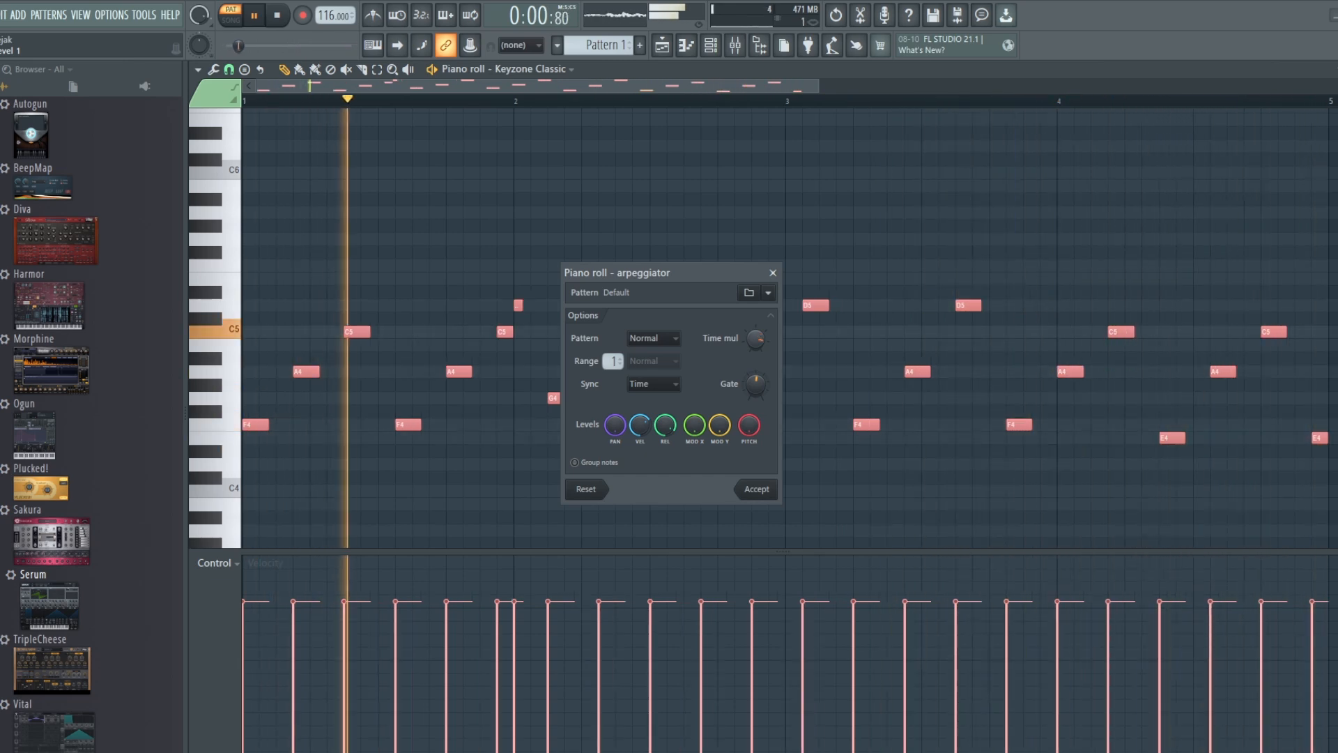
{"action": "key", "text": "space"}
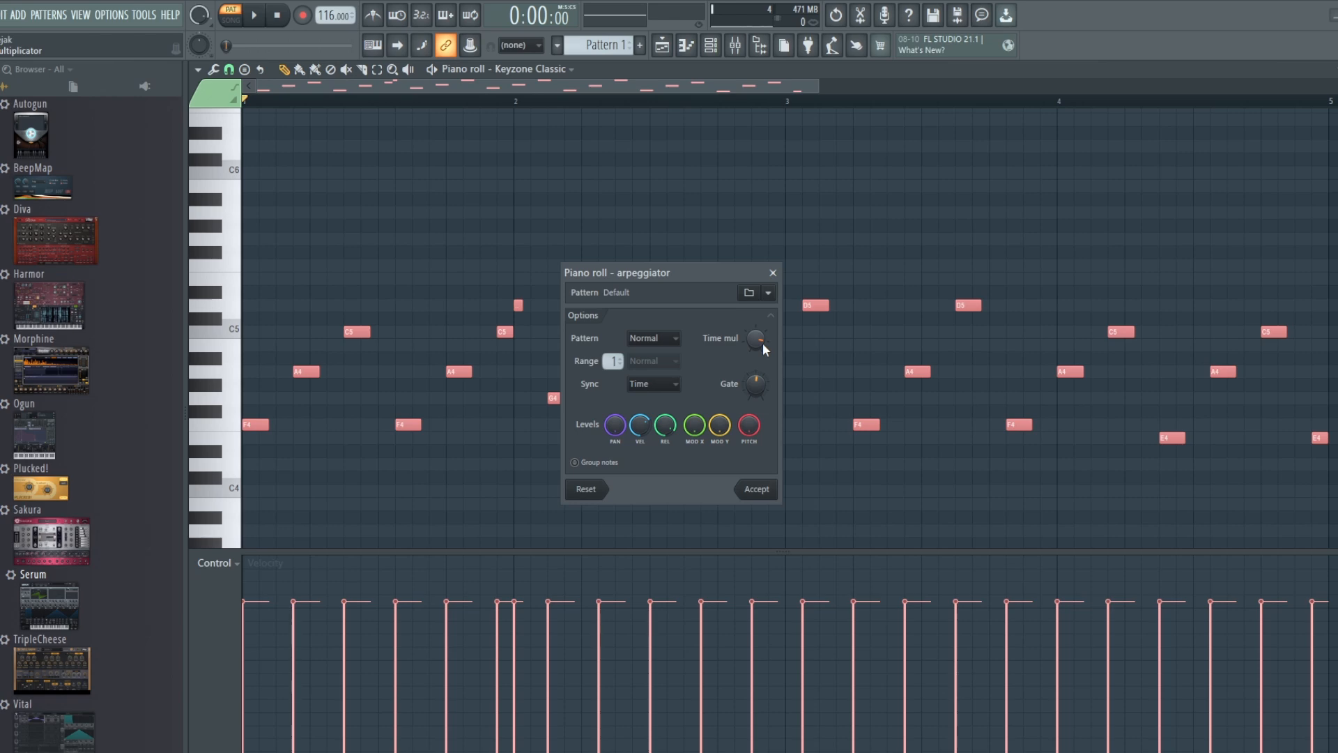
- Audition faster arpeggio notes with a lower time multiplier and discard the arpeggiator changes
{"action": "mouse_move", "coordinate": [763, 343]}
{"action": "left_mouse_down"}
{"action": "mouse_move", "coordinate": [763, 390]}
{"action": "mouse_move", "coordinate": [762, 366]}
{"action": "left_mouse_up"}
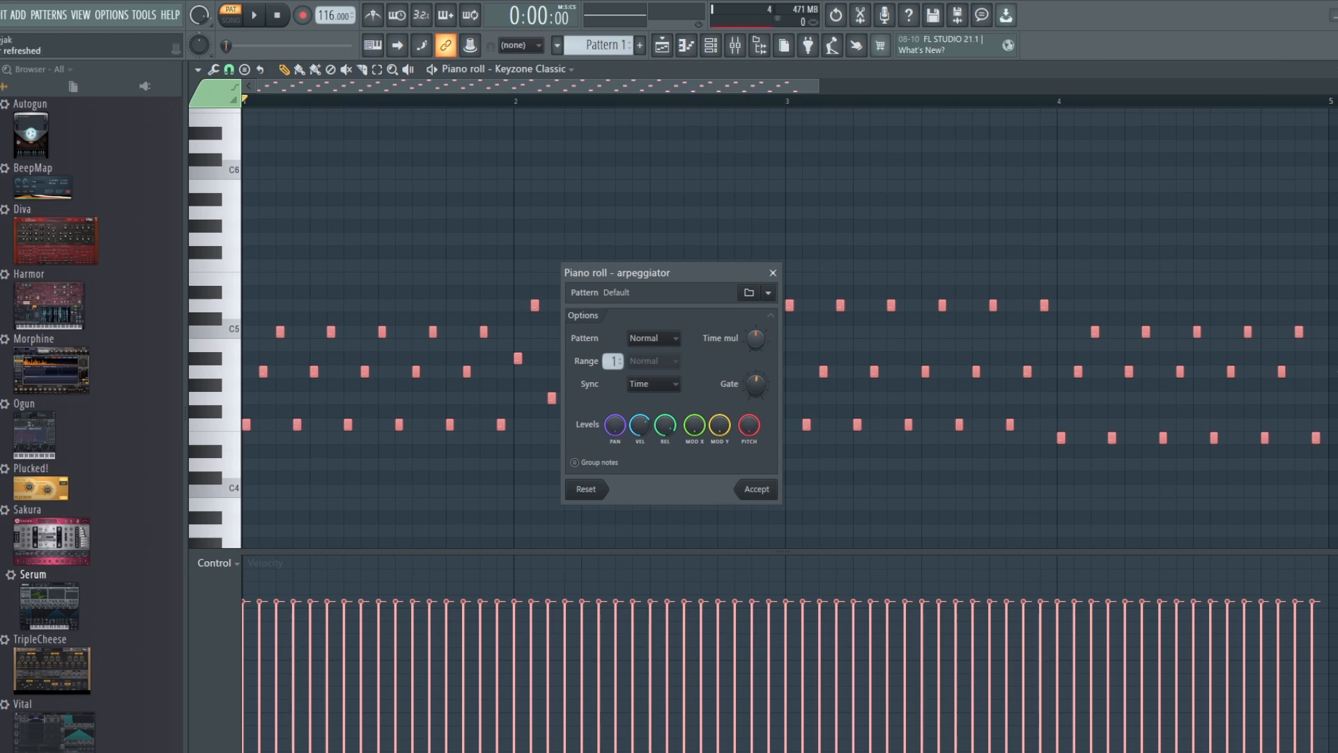
{"action": "left_click_drag", "start_coordinate": [761, 341], "coordinate": [761, 359]}
{"action": "key", "text": "space"}
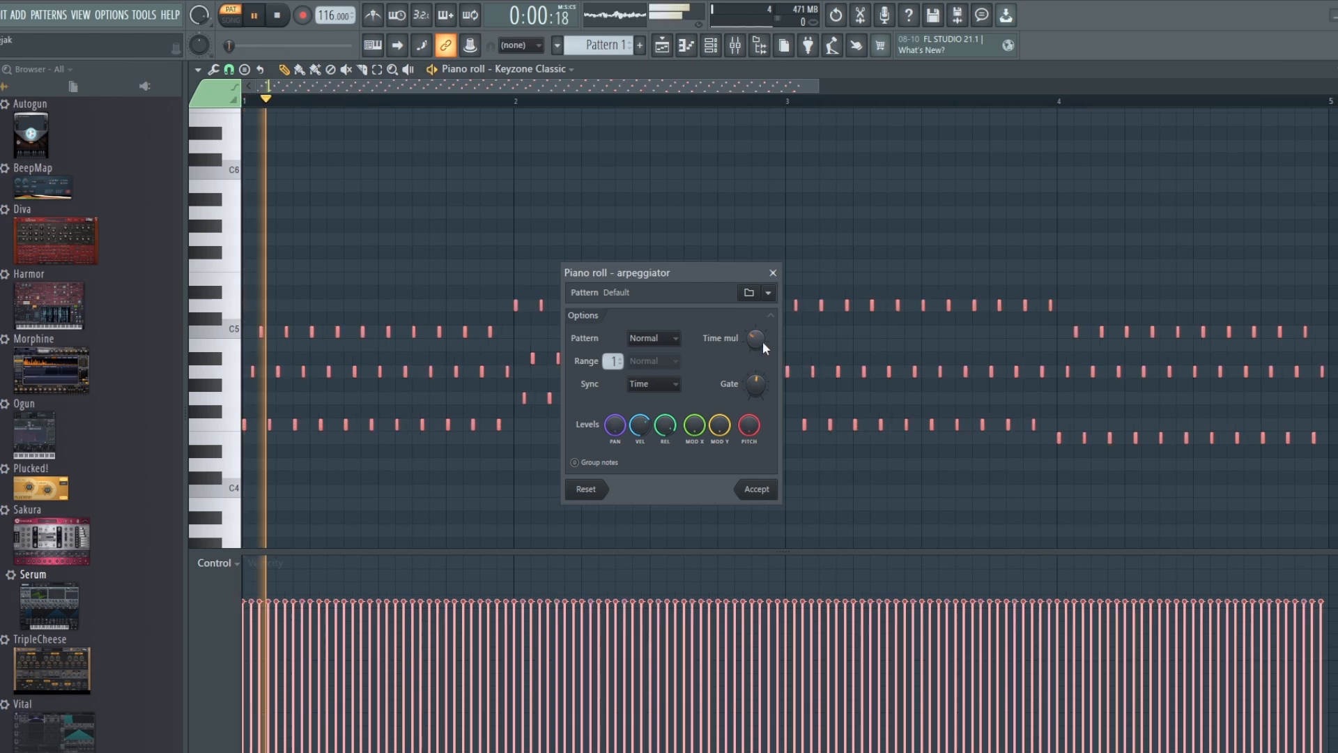
{"action": "key", "text": "space"}
{"action": "mouse_move", "coordinate": [762, 342]}
{"action": "left_mouse_down"}
{"action": "mouse_move", "coordinate": [763, 324]}
{"action": "mouse_move", "coordinate": [762, 359]}
{"action": "left_mouse_up"}
{"action": "key", "text": "space"}
{"action": "key", "text": "space"}
{"action": "key", "text": "space"}
{"action": "key", "text": "space"}
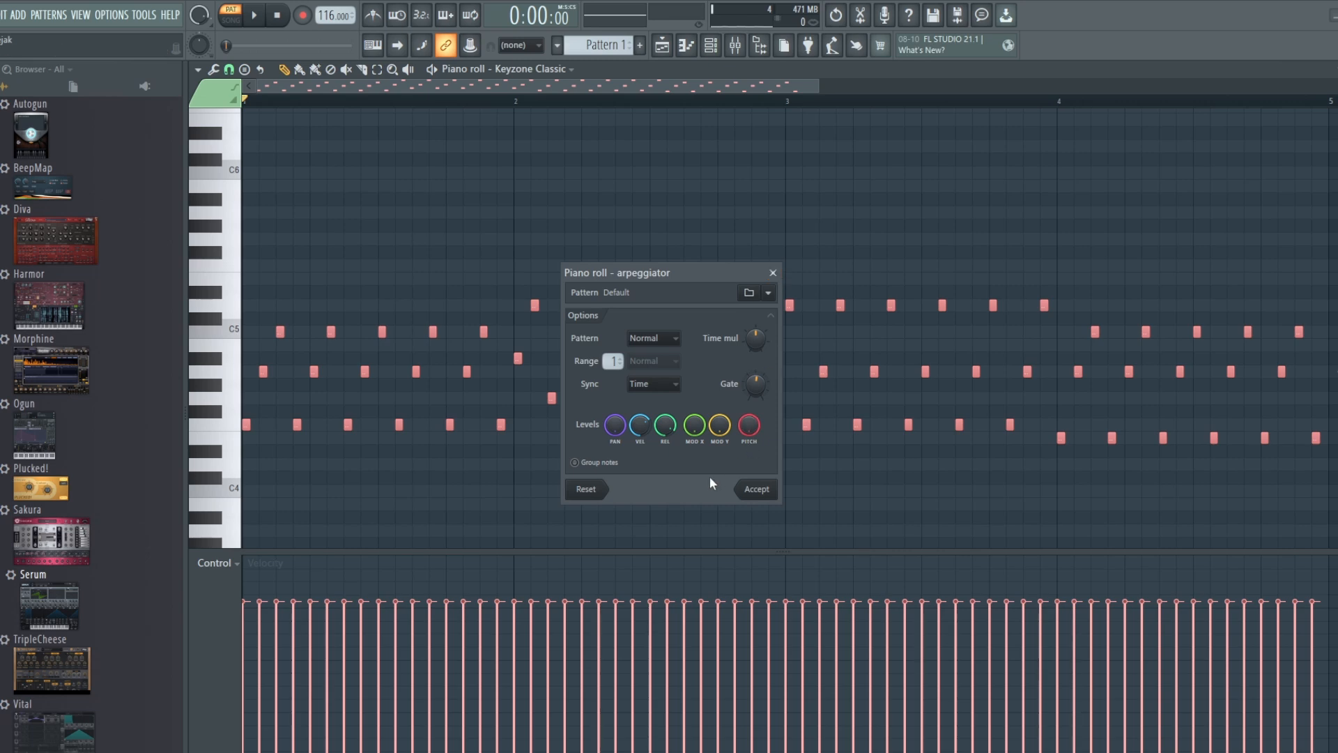
{"action": "left_click", "coordinate": [589, 495]}
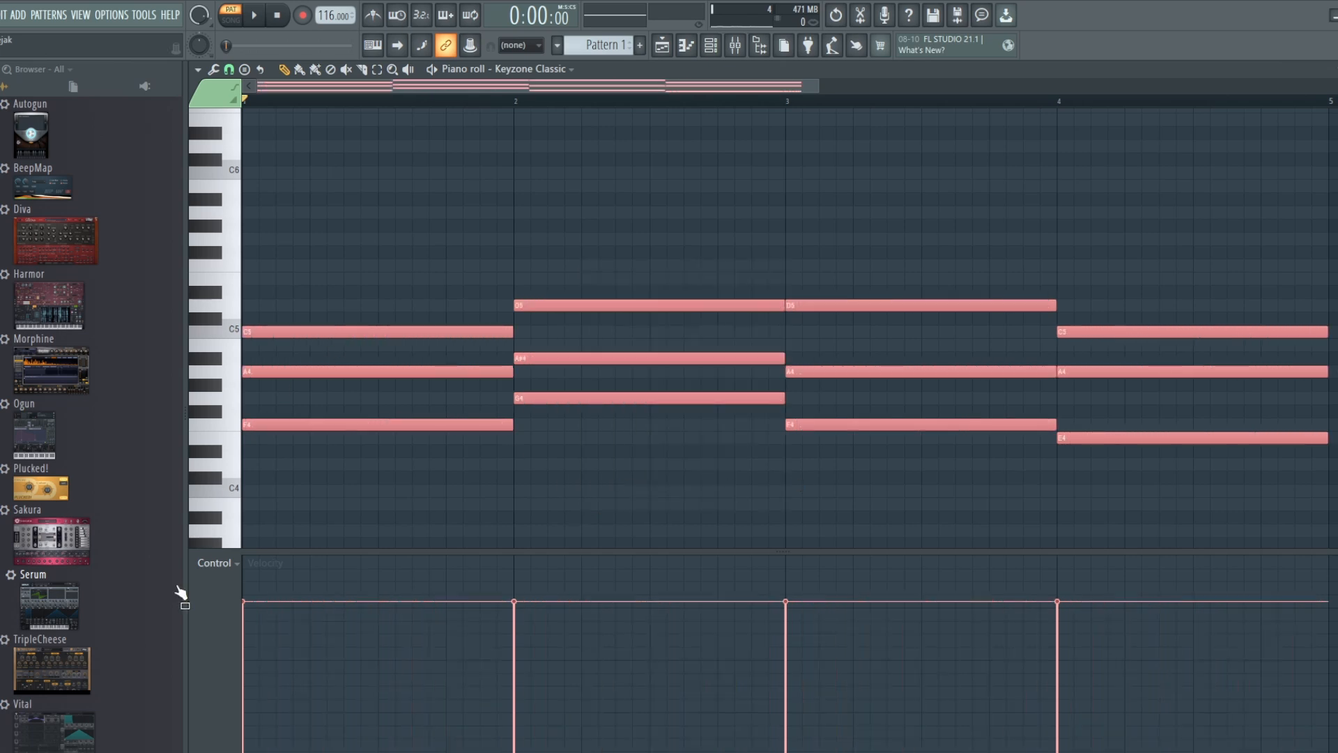
- Replace the Keyzone Classic channel's instrument with Serum and enable Serum's filter
{"action": "left_click", "coordinate": [711, 46]}
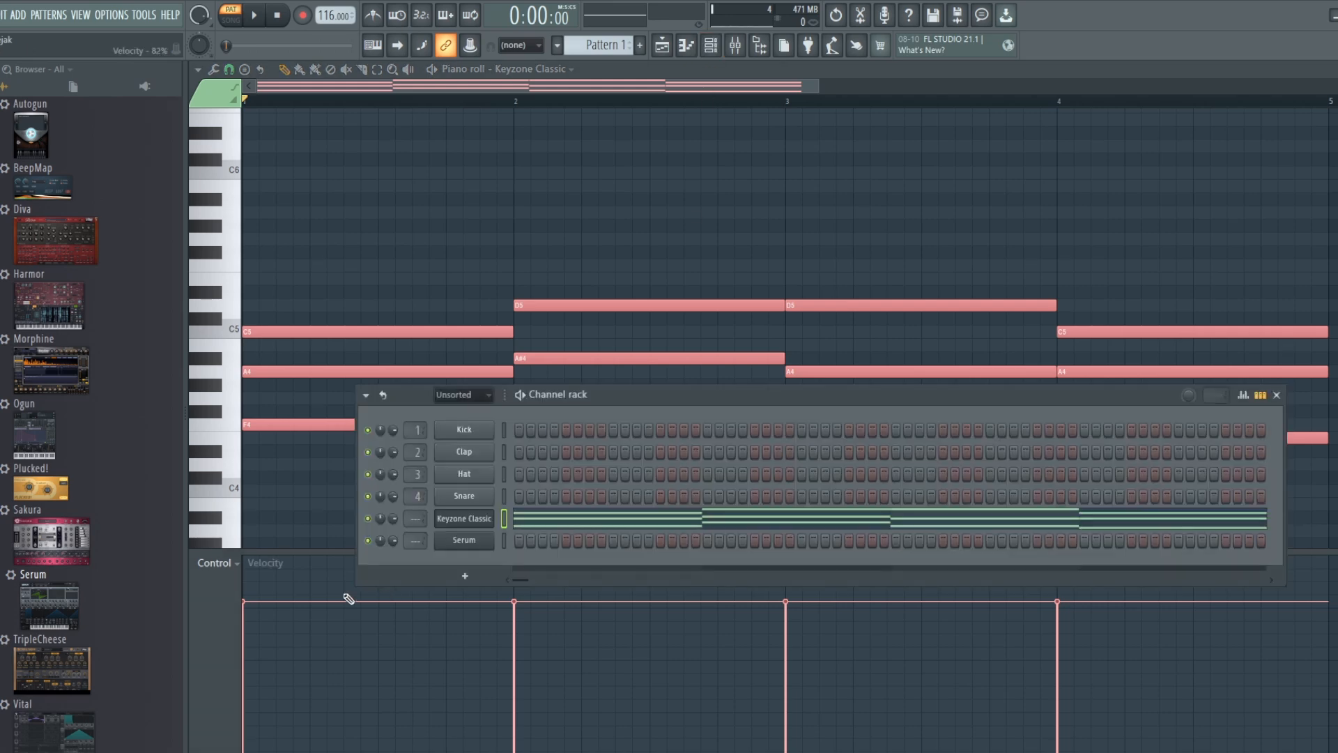
{"action": "left_click_drag", "start_coordinate": [46, 594], "coordinate": [453, 516]}
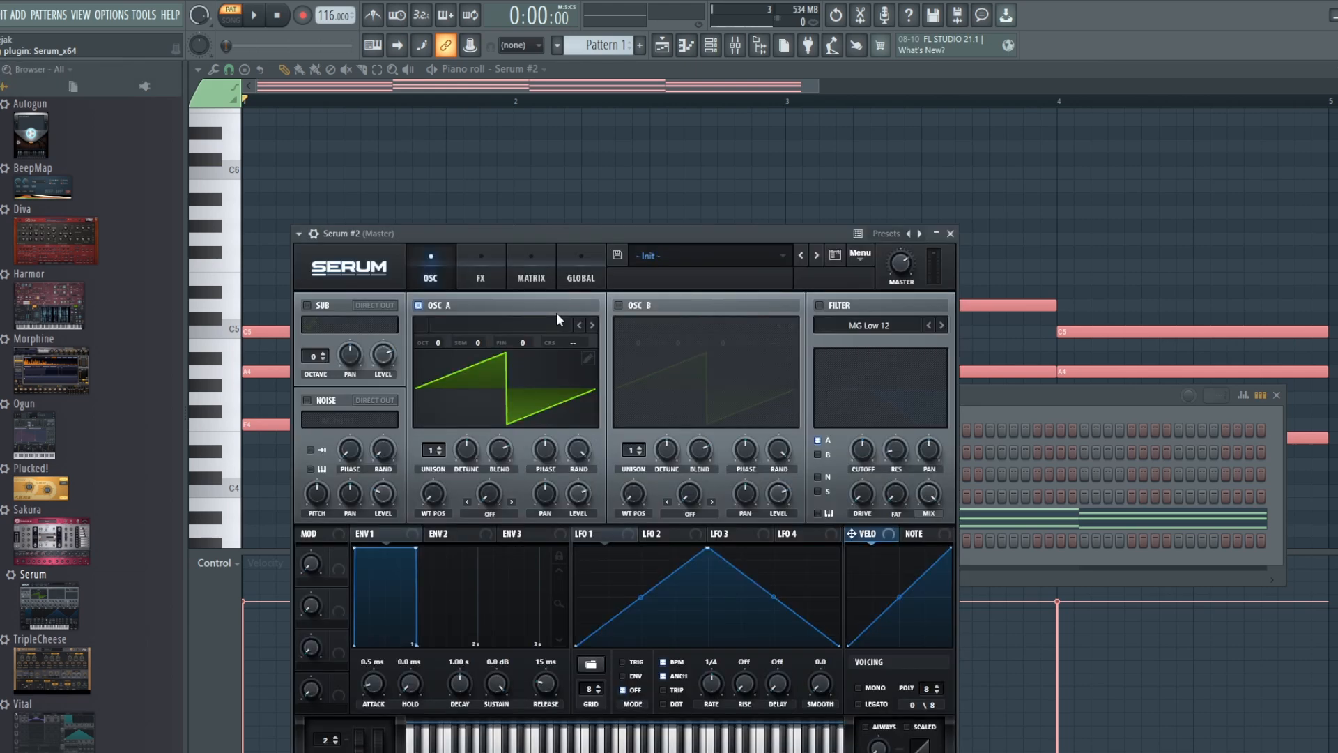
{"action": "left_click_drag", "start_coordinate": [592, 229], "coordinate": [574, 153]}
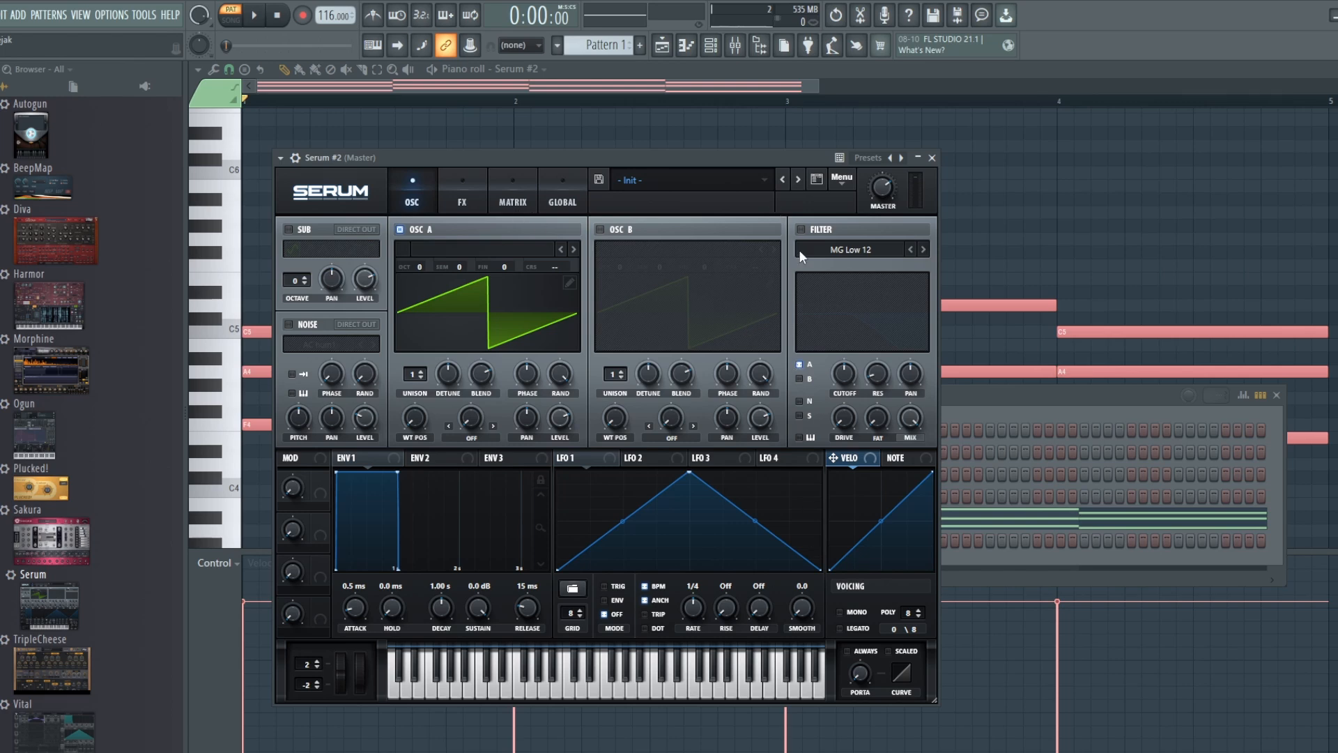
{"action": "left_click", "coordinate": [801, 230]}
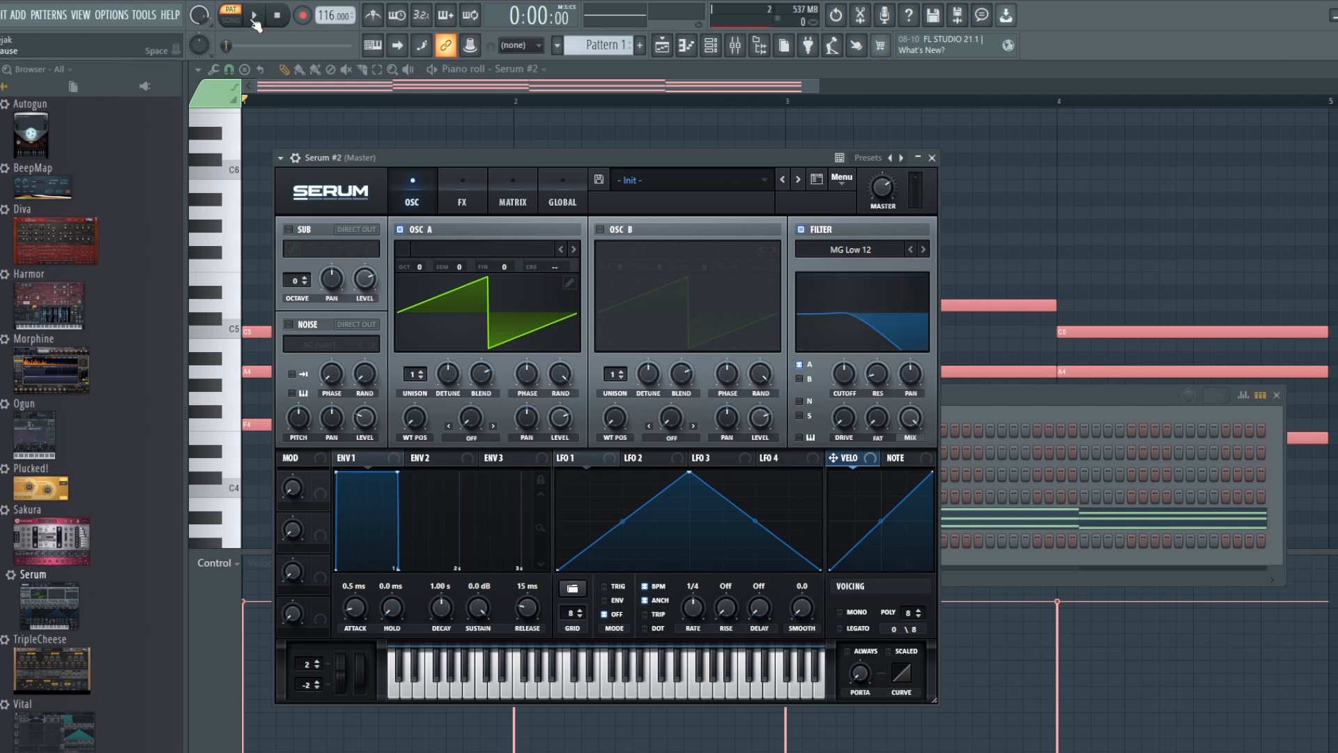
- Shape the Serum #2 sound during playback with 5 unison voices and 0.08 detune on oscillator A, and an MG Low 18 filter with adjusted cutoff
{"action": "key", "text": "space"}
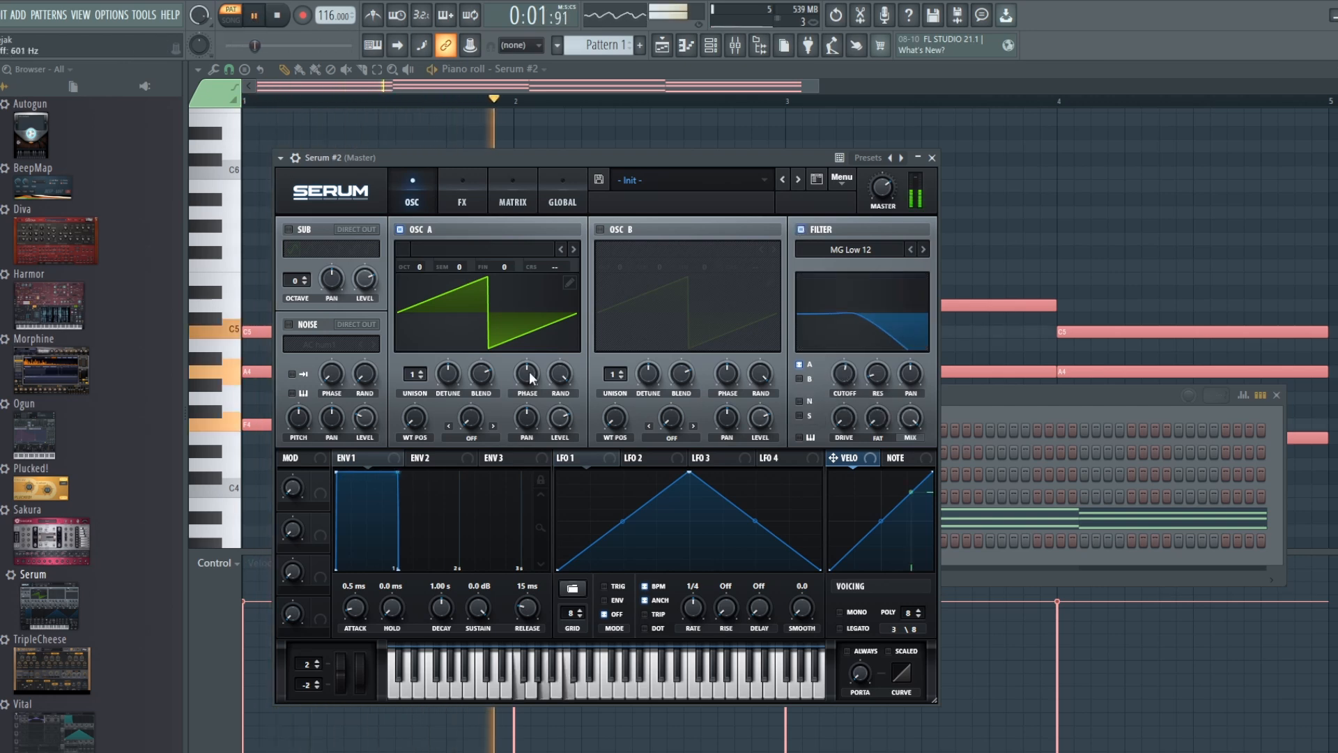
{"action": "left_click", "coordinate": [421, 372]}
{"action": "left_click", "coordinate": [421, 373]}
{"action": "left_click", "coordinate": [421, 372]}
{"action": "left_click", "coordinate": [421, 372]}
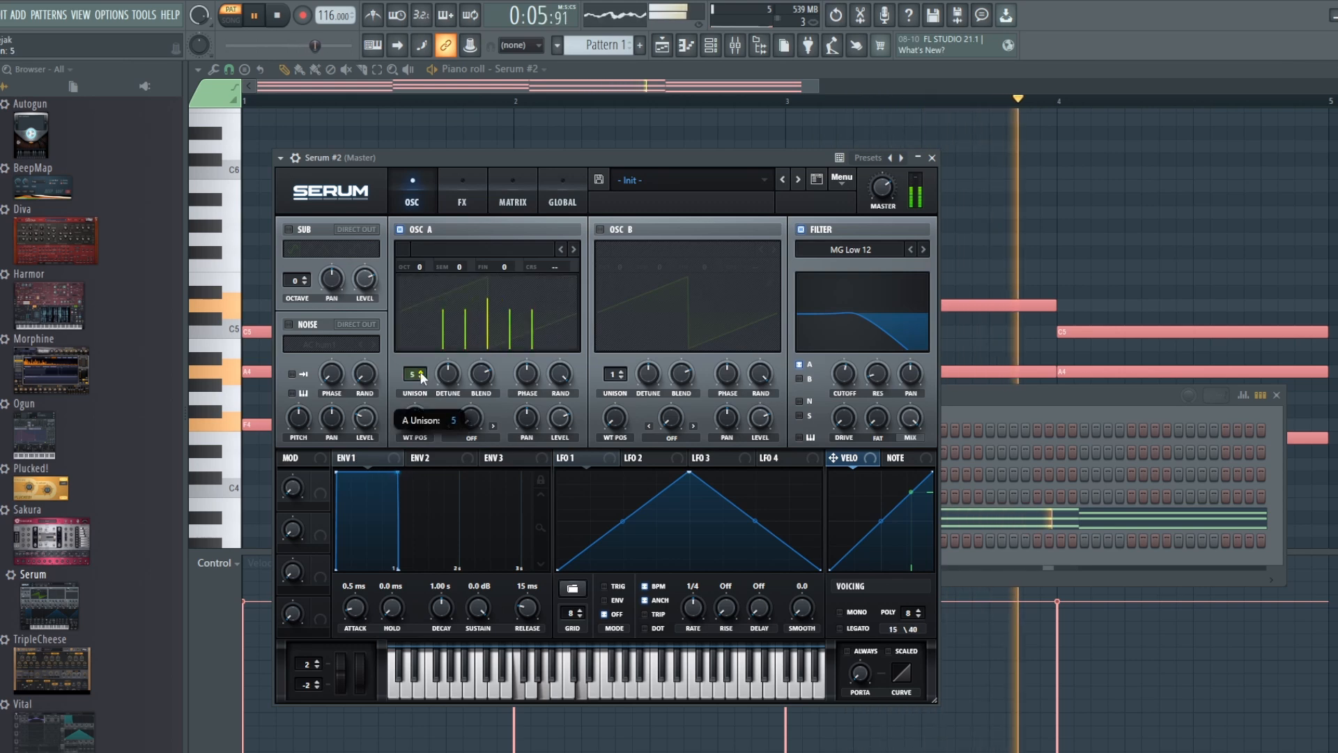
{"action": "left_click_drag", "start_coordinate": [444, 379], "coordinate": [437, 411]}
{"action": "left_click", "coordinate": [923, 250]}
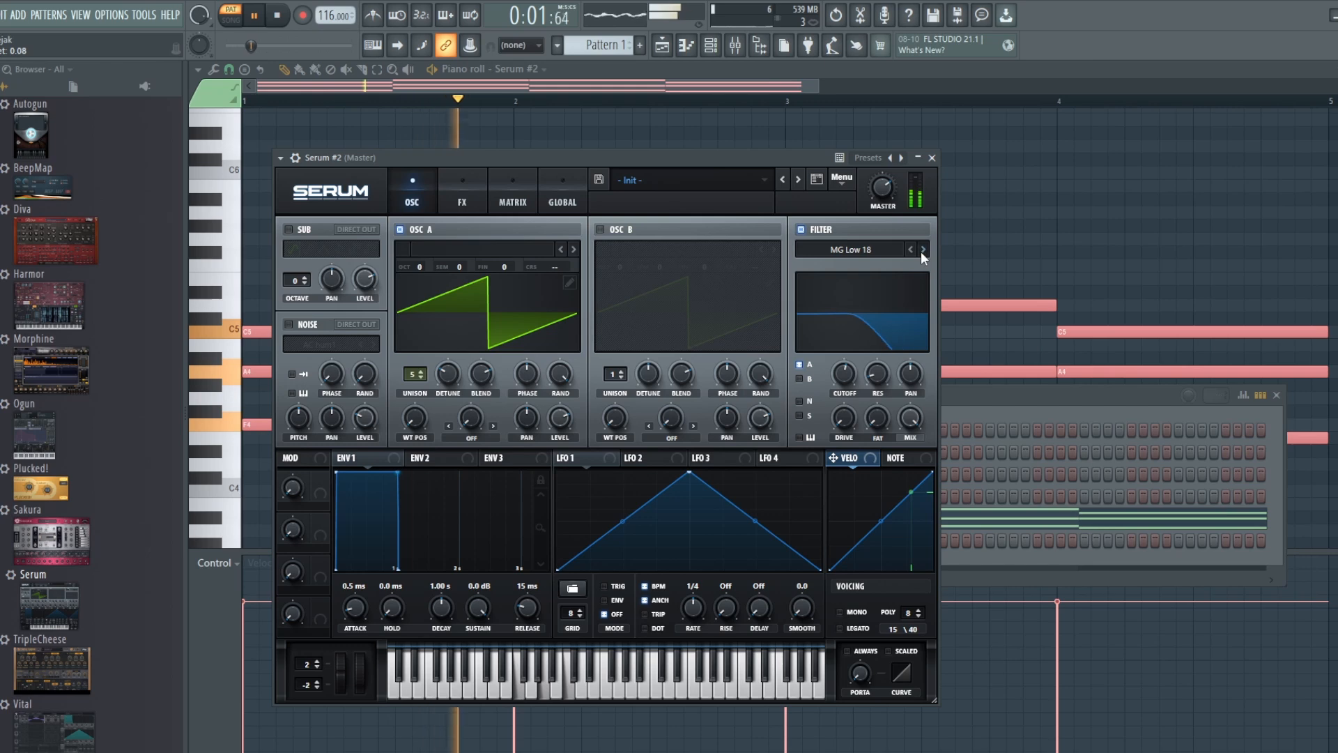
{"action": "left_click_drag", "start_coordinate": [844, 375], "coordinate": [849, 353]}
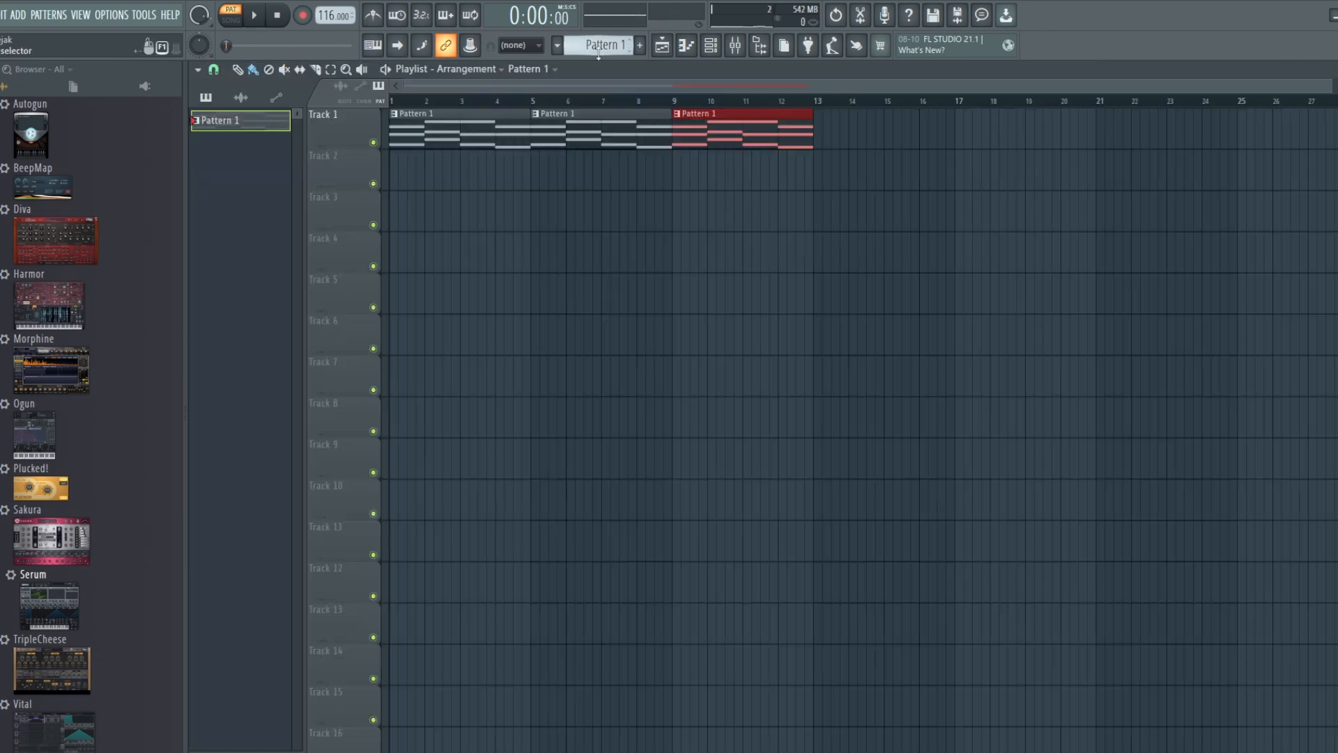
- Switch to song mode and play back the Pattern 1 arrangement with the Serum #2 instrument open
{"action": "left_click", "coordinate": [231, 15]}
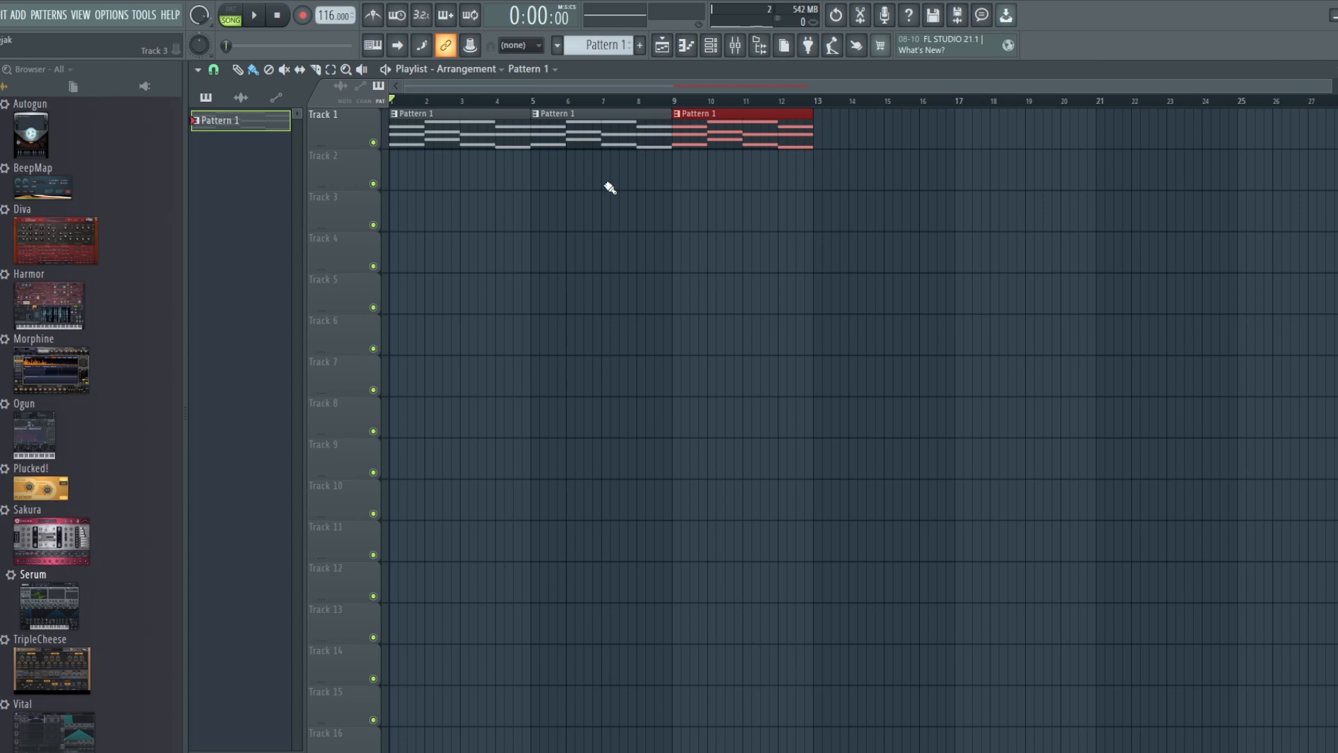
{"action": "left_click", "coordinate": [711, 45]}
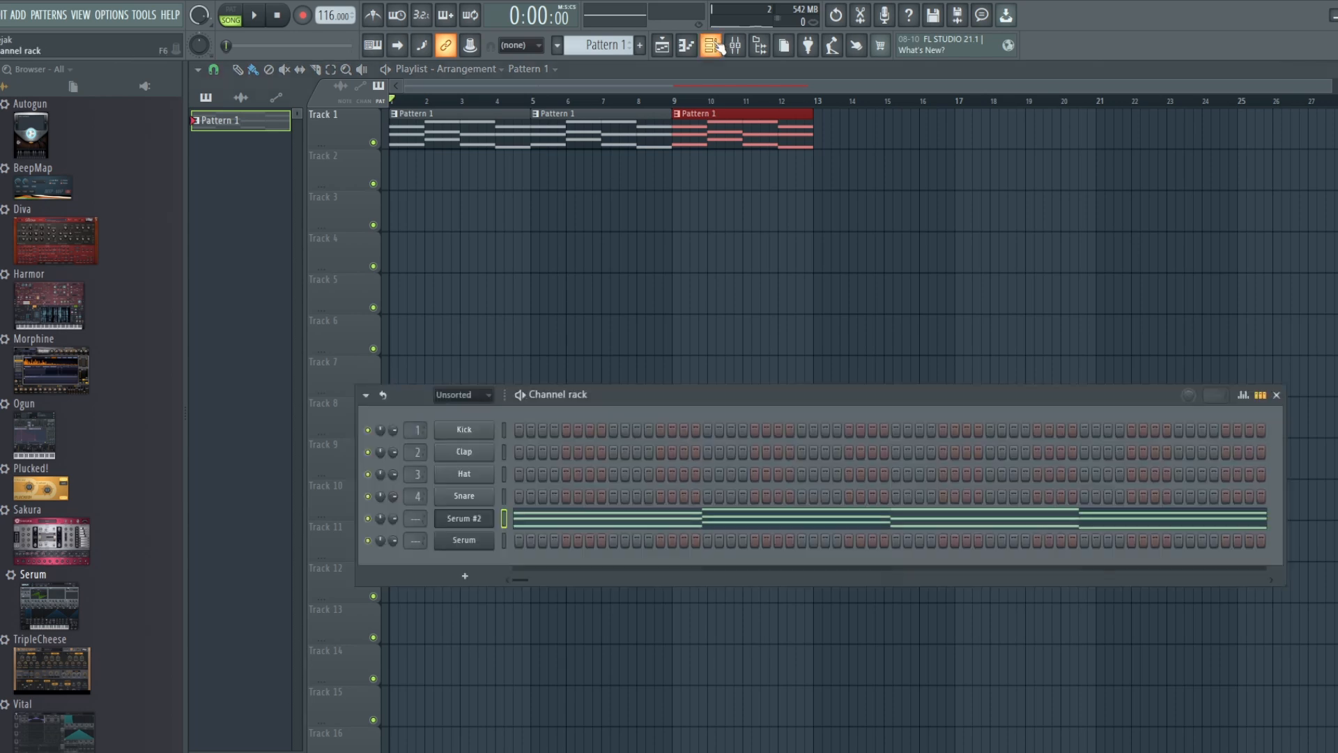
{"action": "left_click", "coordinate": [478, 530]}
{"action": "key", "text": "space"}
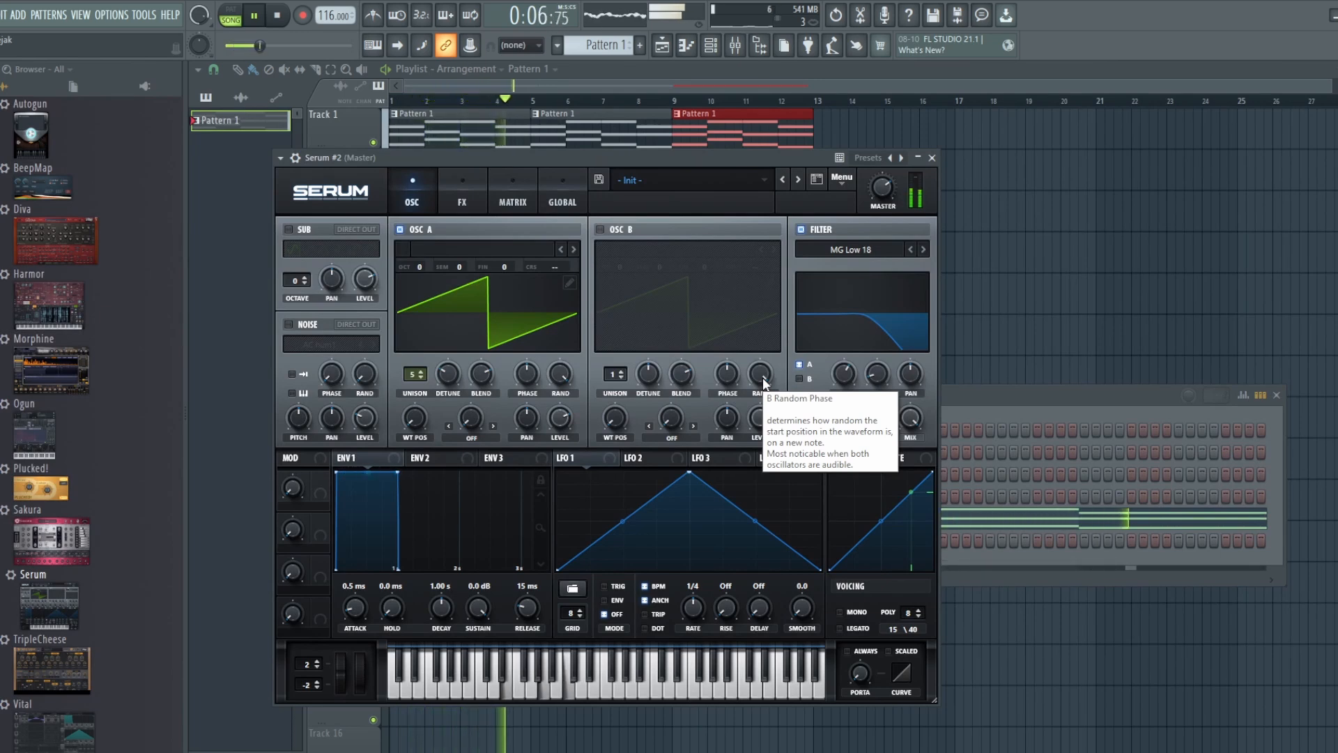
{"action": "left_click", "coordinate": [277, 15]}
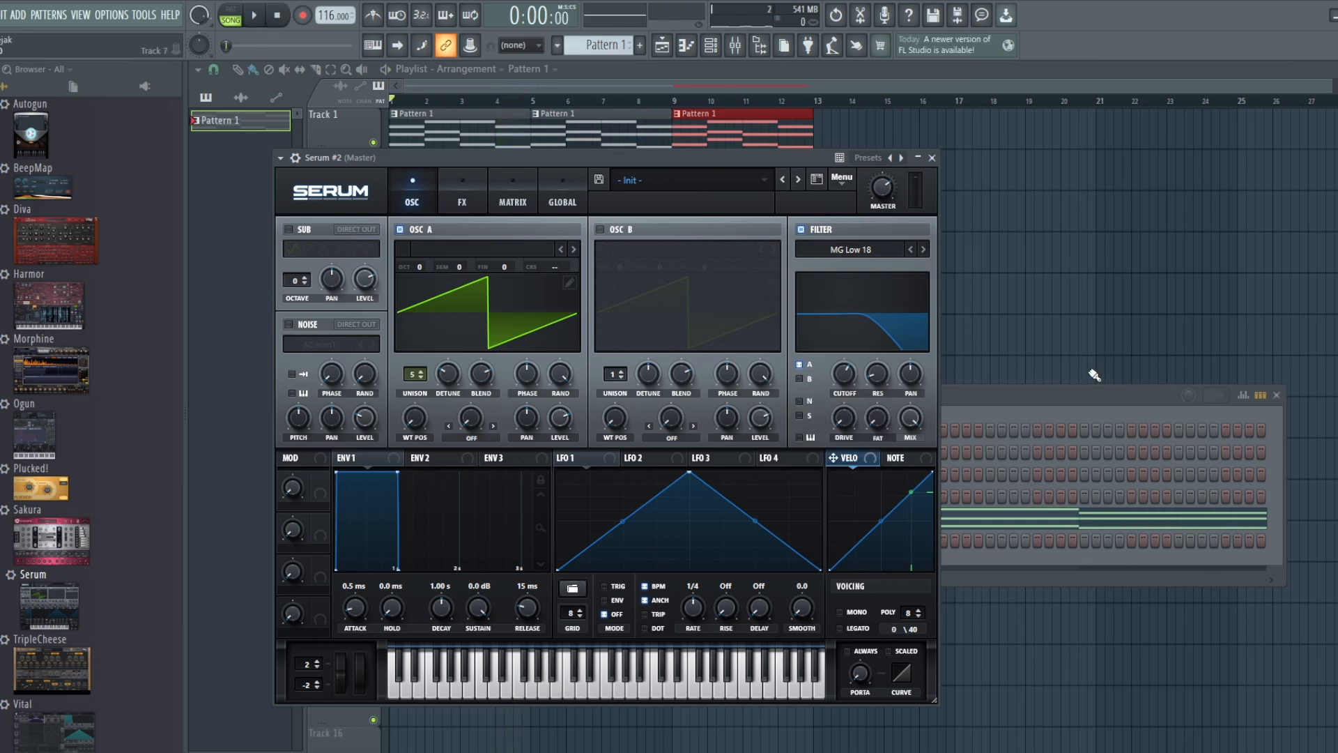
- Copy the Serum #2 chords from Pattern 1 into the Serum channel's piano roll in Pattern 2
{"action": "left_click", "coordinate": [1018, 516]}
{"action": "left_click_drag", "start_coordinate": [1199, 481], "coordinate": [388, 230]}
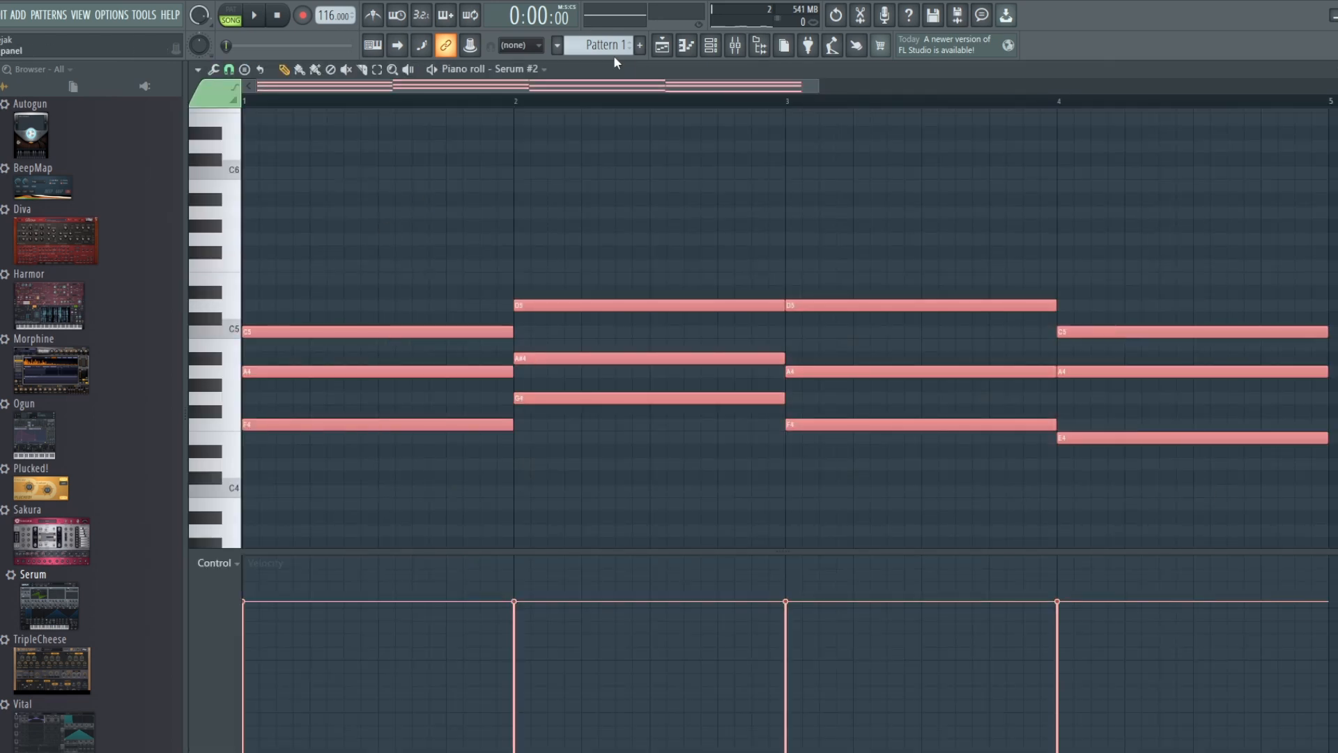
{"action": "scroll", "coordinate": [599, 45], "scroll_direction": "down", "scroll_amount": 1}
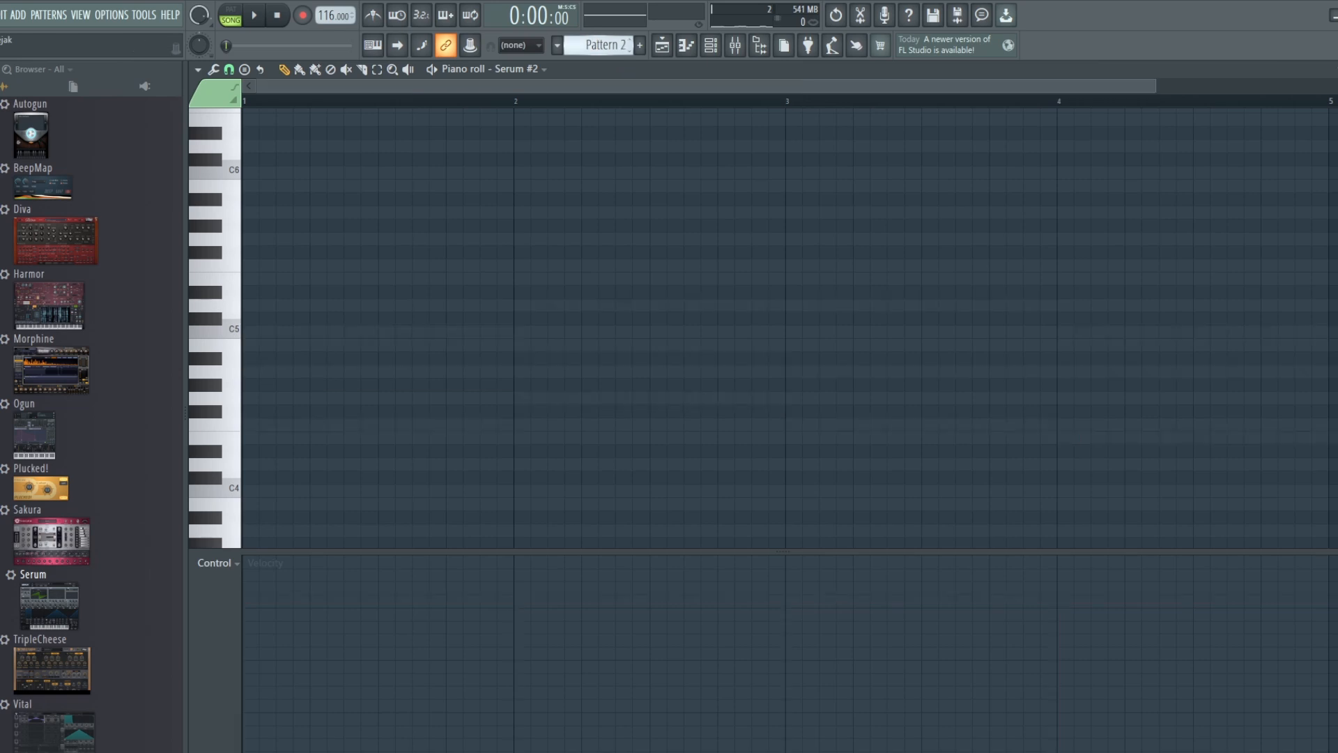
{"action": "left_click", "coordinate": [539, 69]}
{"action": "left_click", "coordinate": [537, 171]}
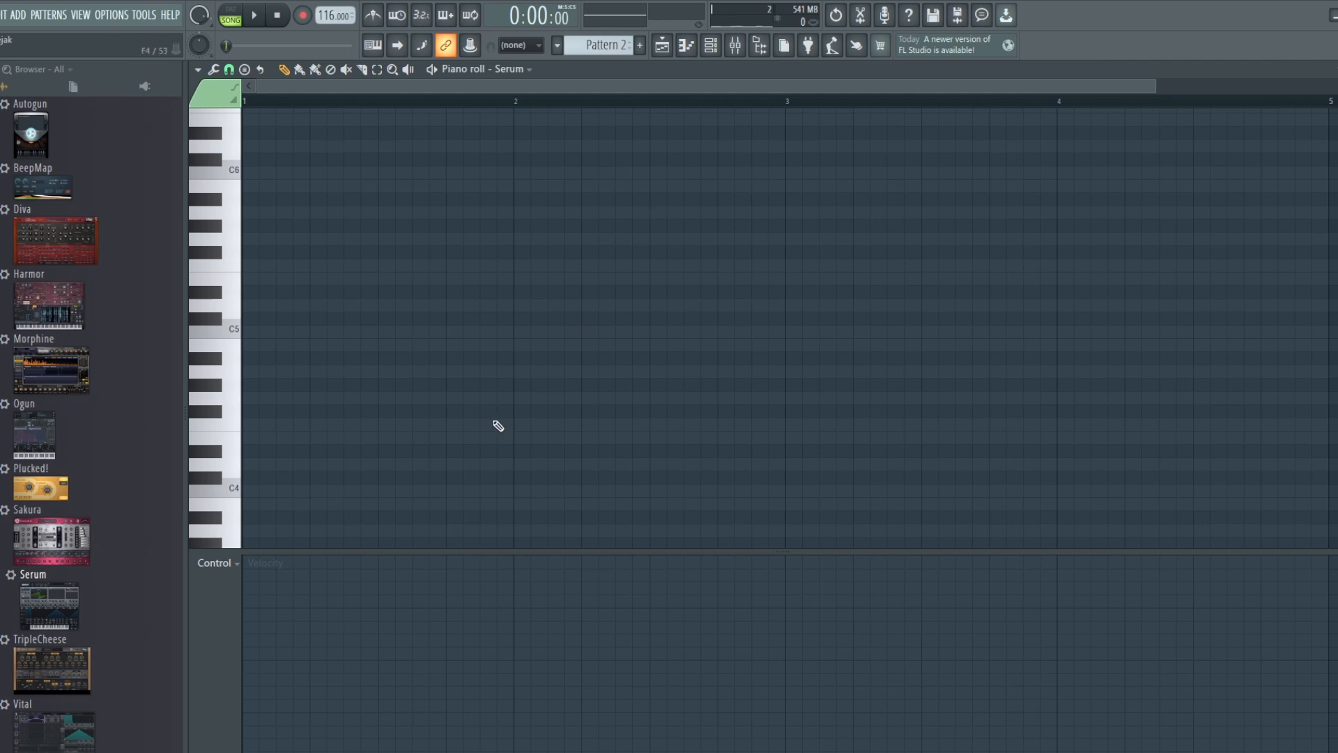
{"action": "key", "text": "ctrl+v"}
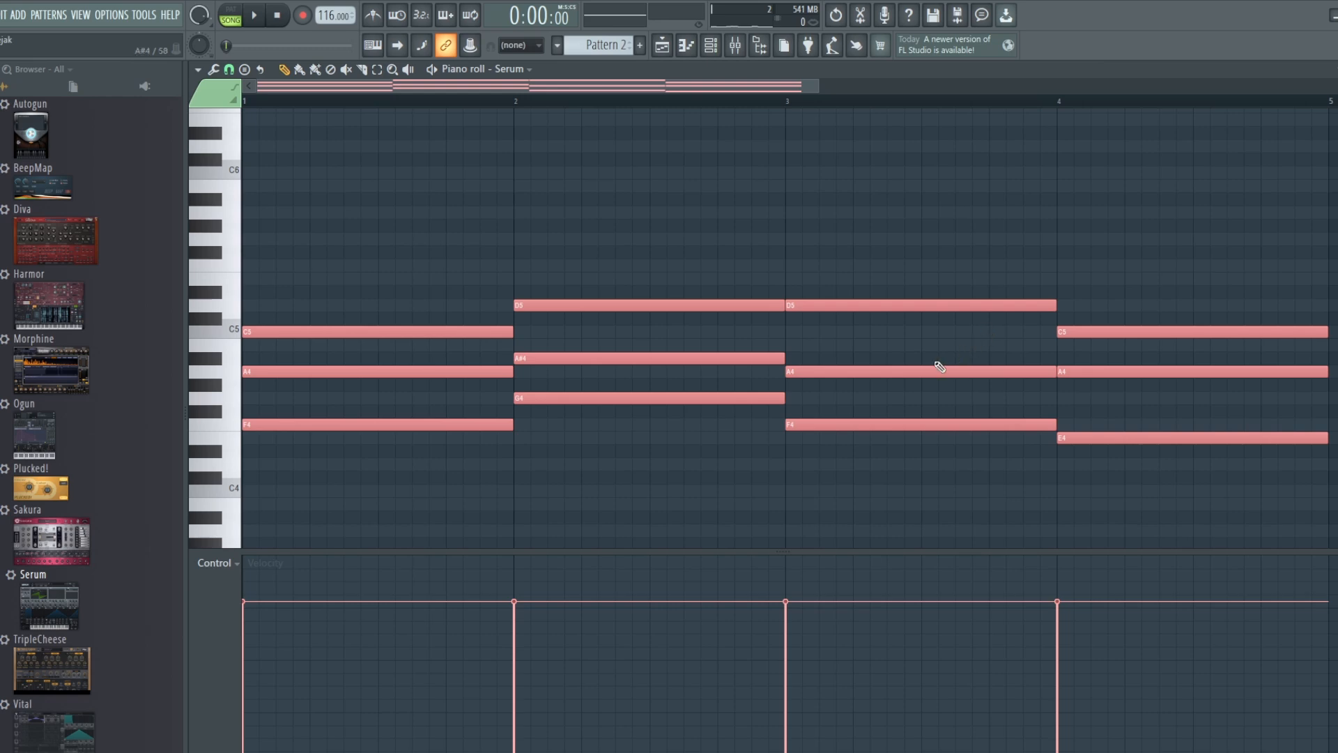
- Arpeggiate the Serum chords in Pattern 2 with the default arpeggiator settings
{"action": "key", "text": "alt+a"}
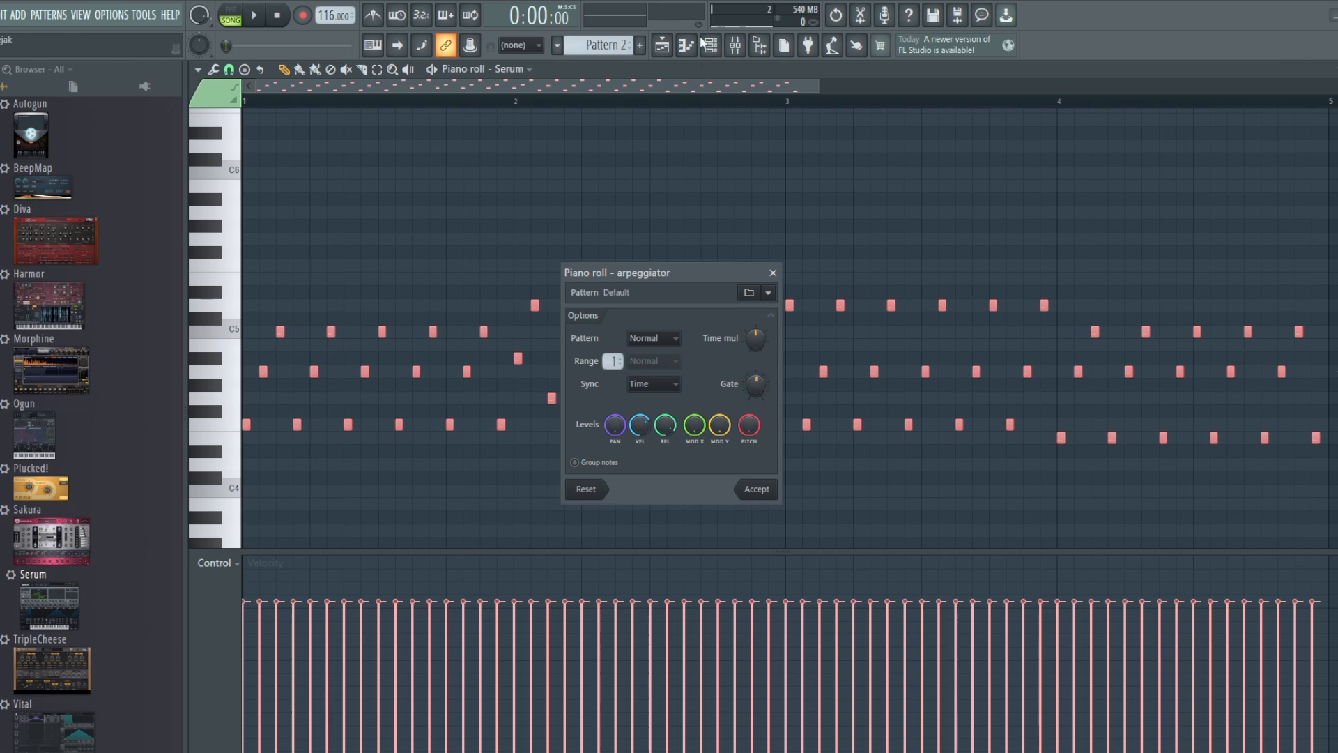
{"action": "left_click", "coordinate": [757, 490]}
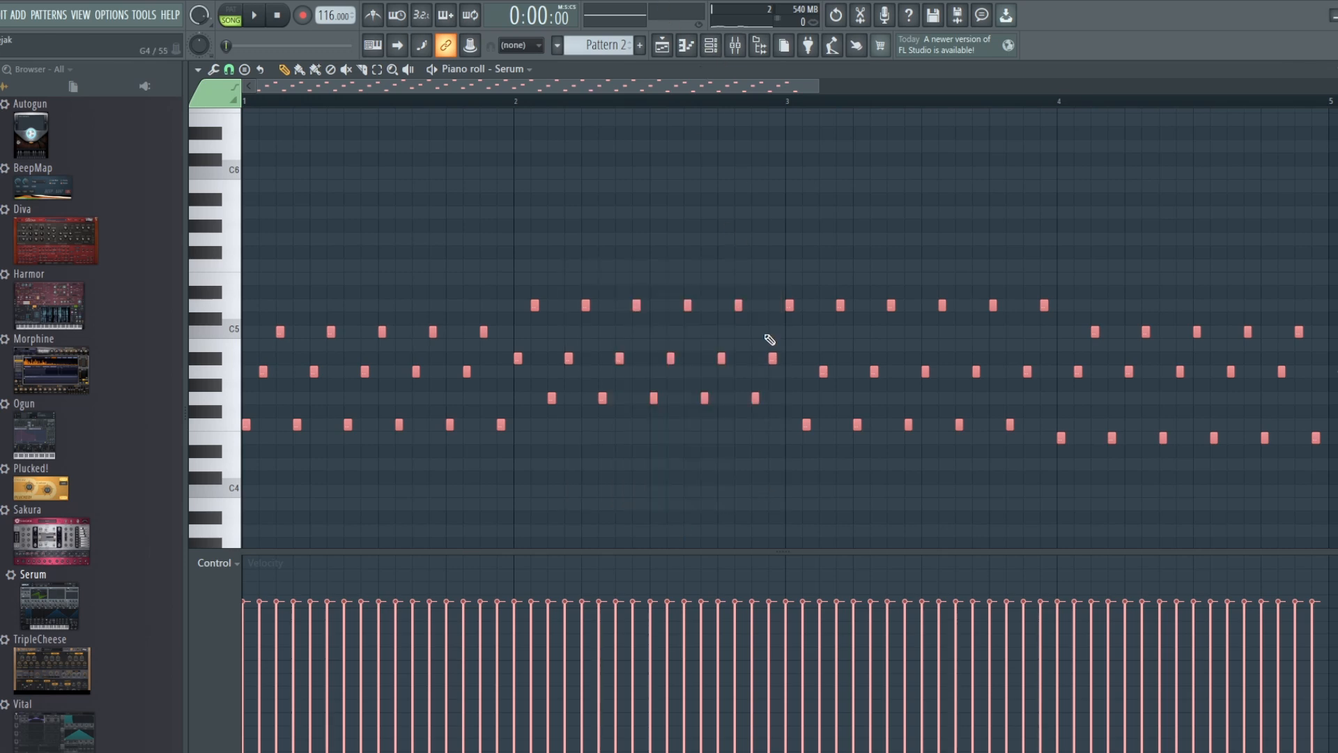
- Open the Serum instrument used for the arpeggio and set its master volume to 55%
{"action": "left_click", "coordinate": [706, 56]}
{"action": "left_click", "coordinate": [479, 549]}
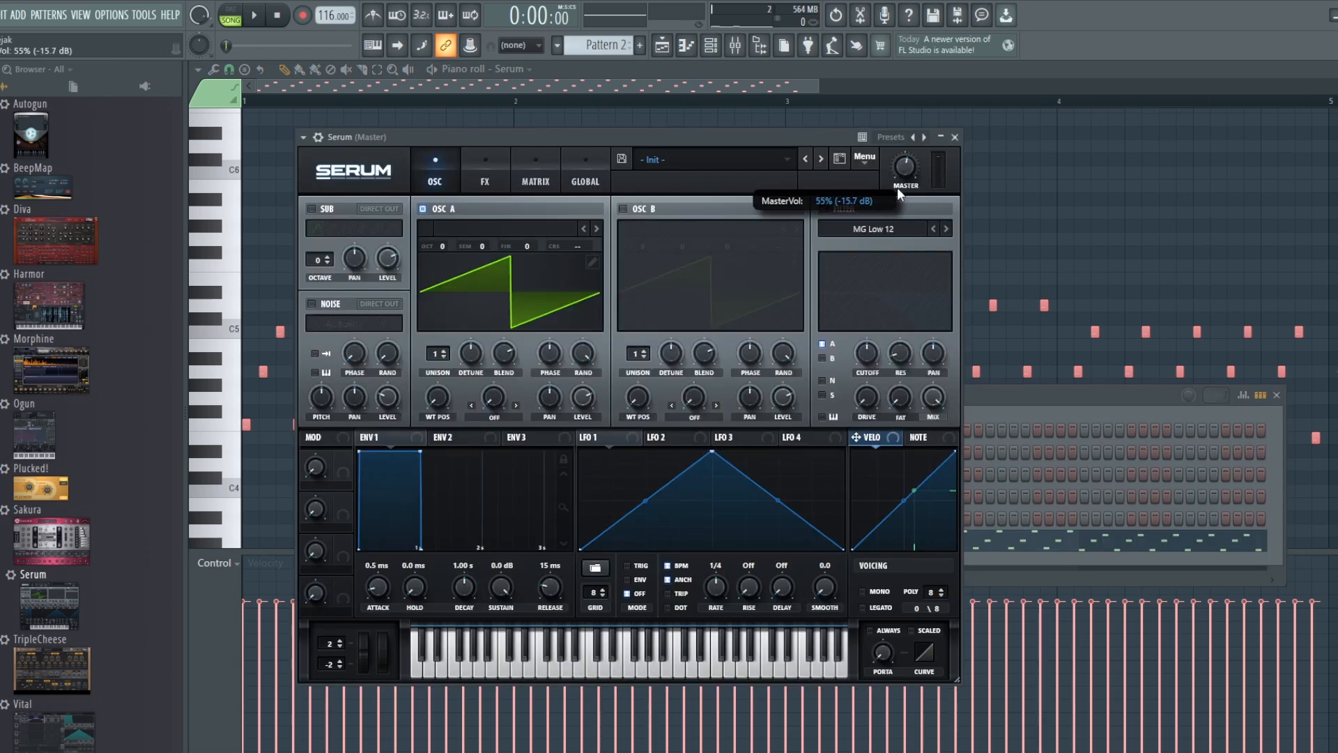
- Place three consecutive Pattern 2 clips on Track 2 of the Playlist, starting at bar 1, beneath the Pattern 1 clips
{"action": "left_click", "coordinate": [662, 45]}
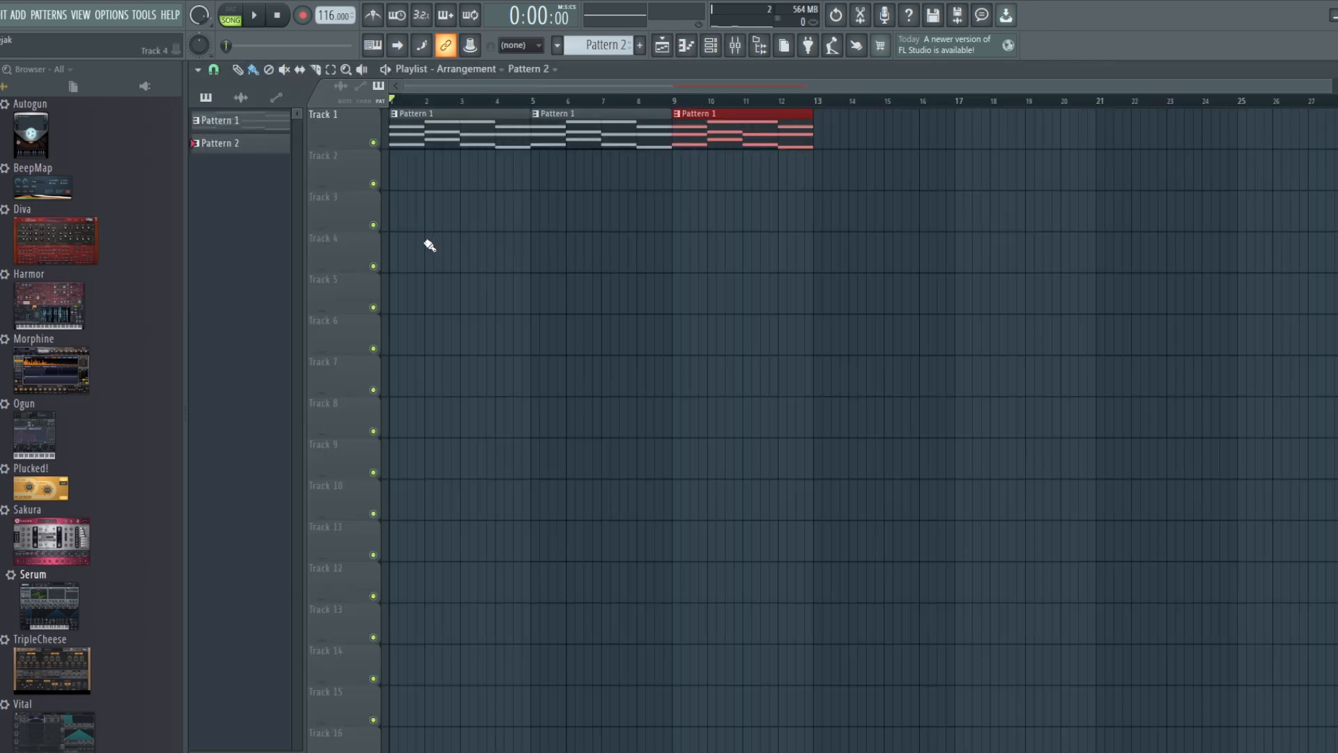
{"action": "left_click", "coordinate": [405, 175]}
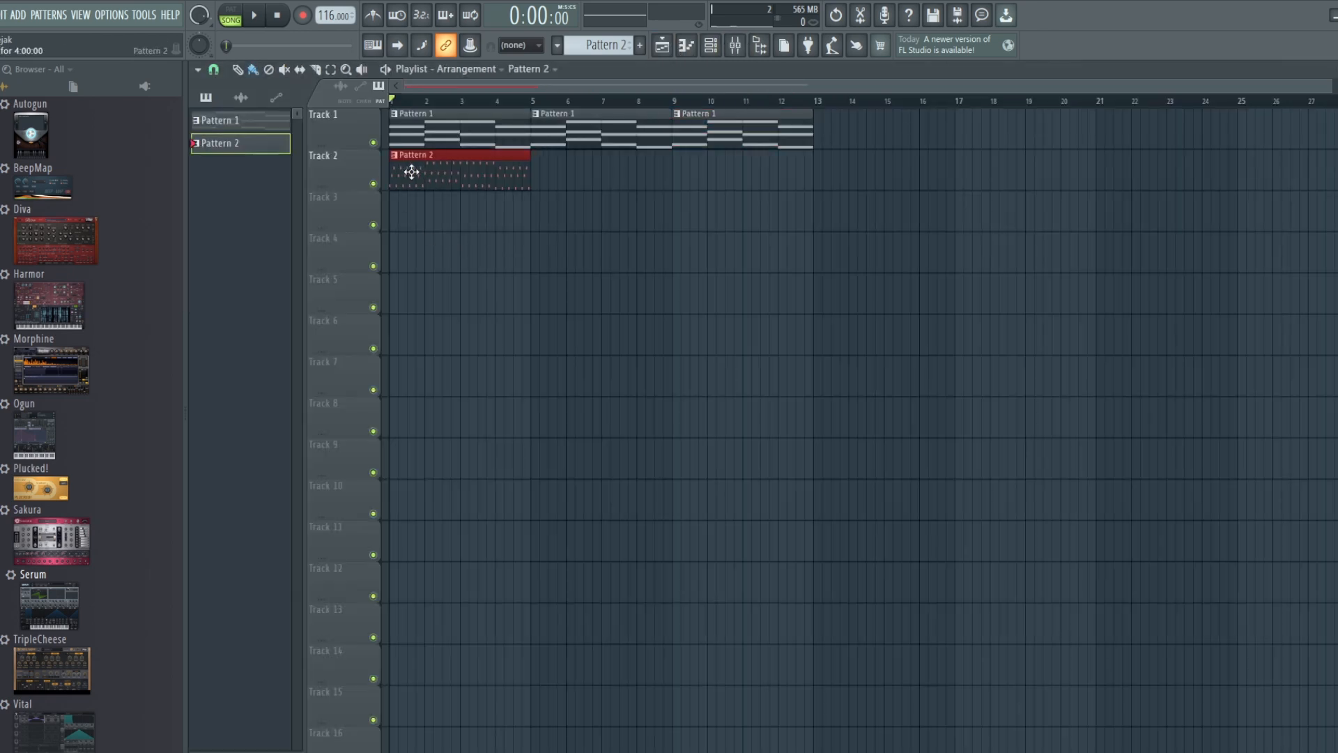
{"action": "key", "text": "ctrl+b"}
{"action": "key", "text": "ctrl+b"}
- Play back the arrangement from the start to hear the chords with the arpeggios, and bring up the Channel rack
{"action": "key", "text": "space"}
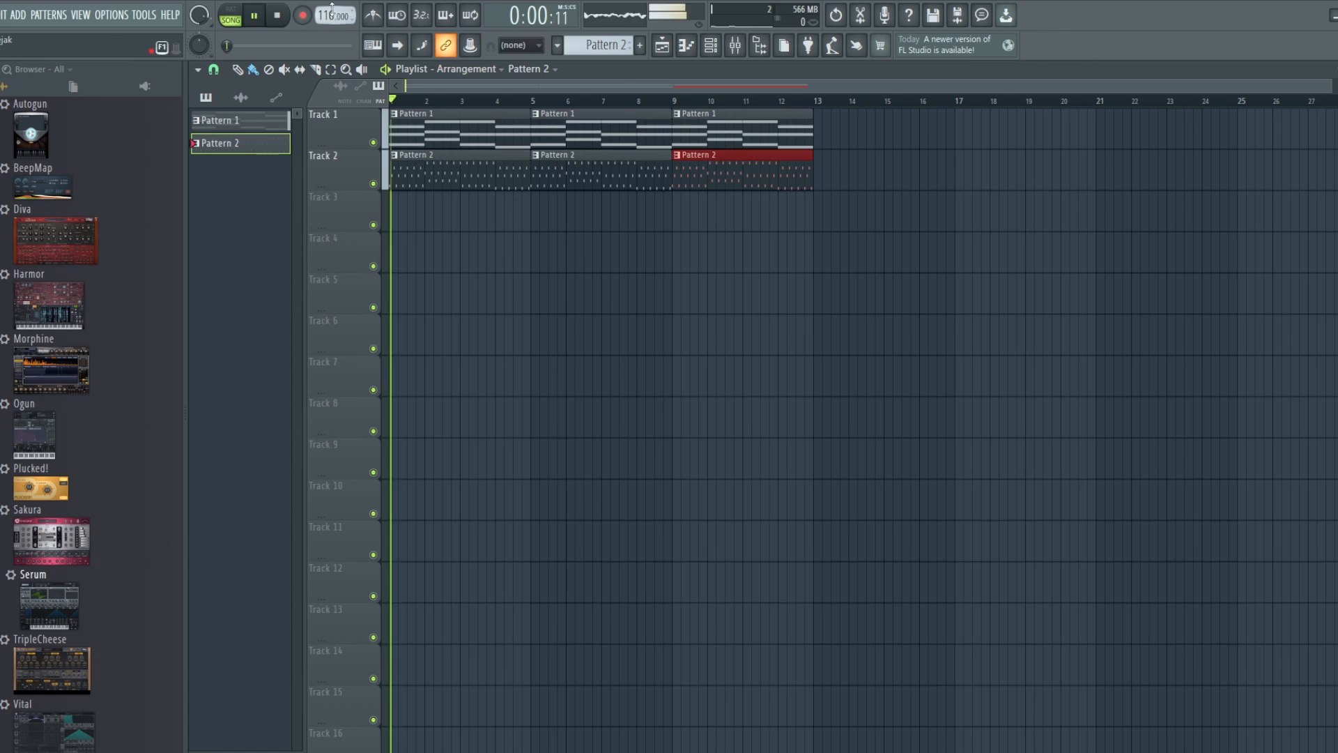
{"action": "key", "text": "F6"}
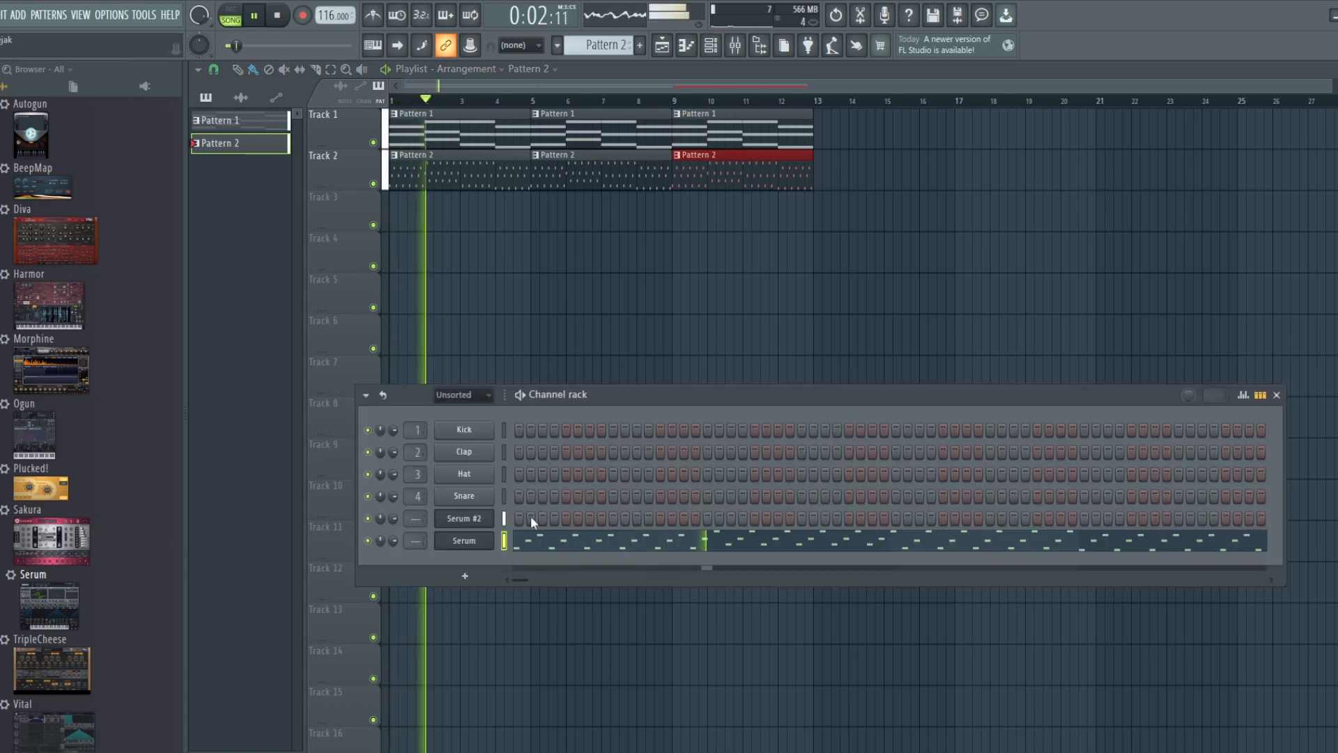
{"action": "key", "text": "space"}
- Load the LD - Classic Lead 2 preset from Synthwave Essentials Vol. 3 in Serum, set master volume to 59%, and audition it in the song
{"action": "left_click", "coordinate": [464, 540]}
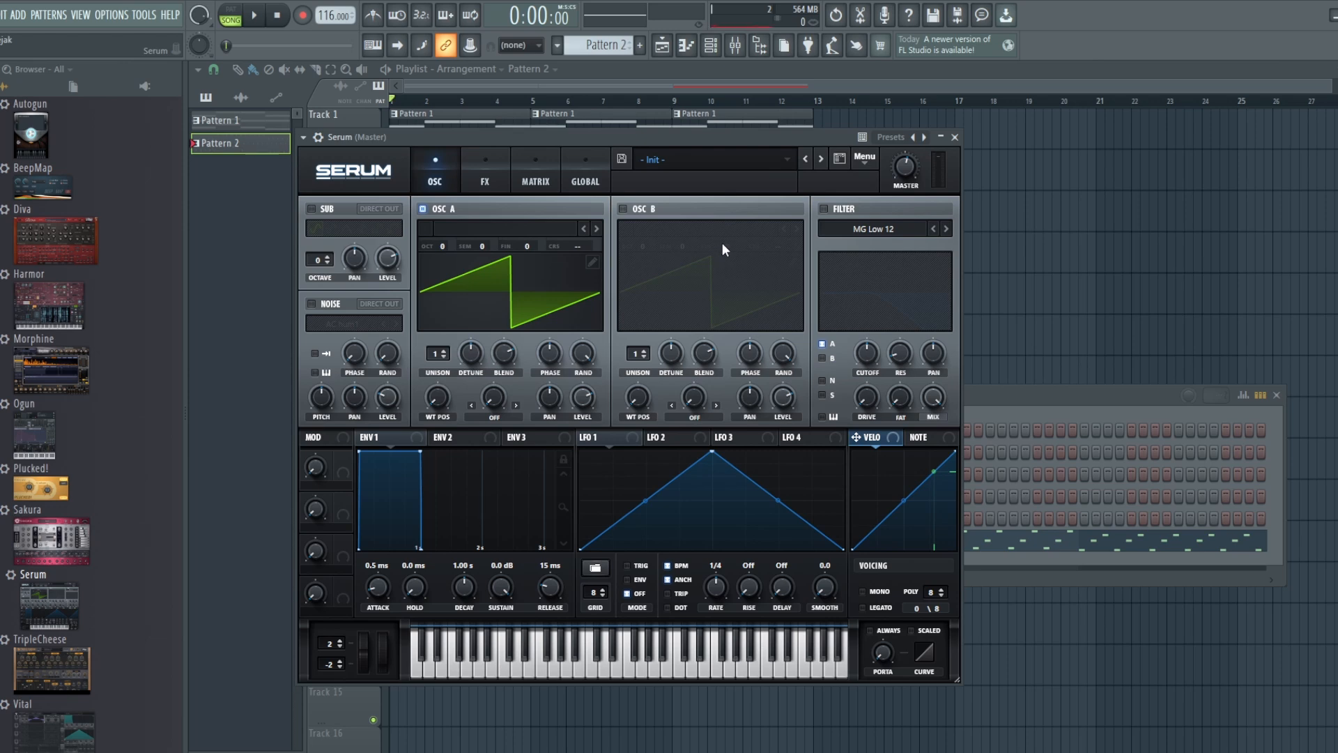
{"action": "left_click", "coordinate": [743, 163]}
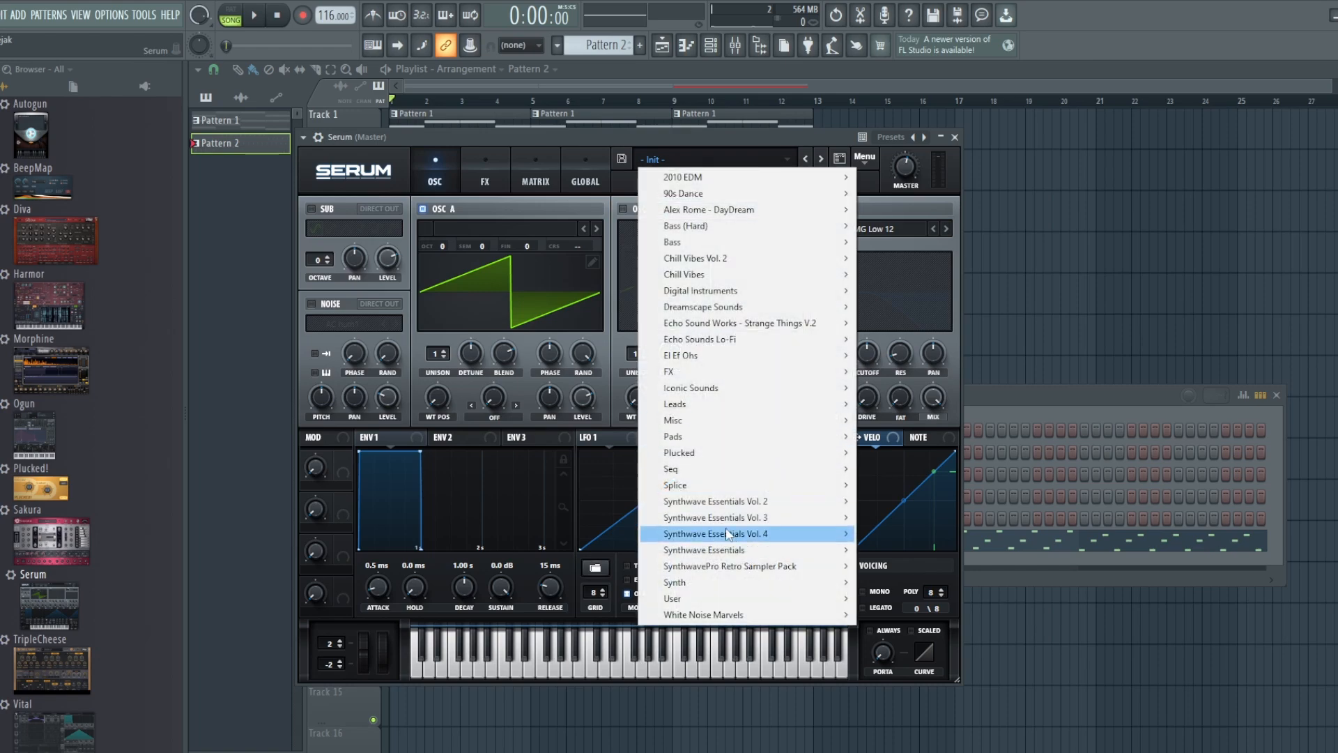
{"action": "mouse_move", "coordinate": [729, 519]}
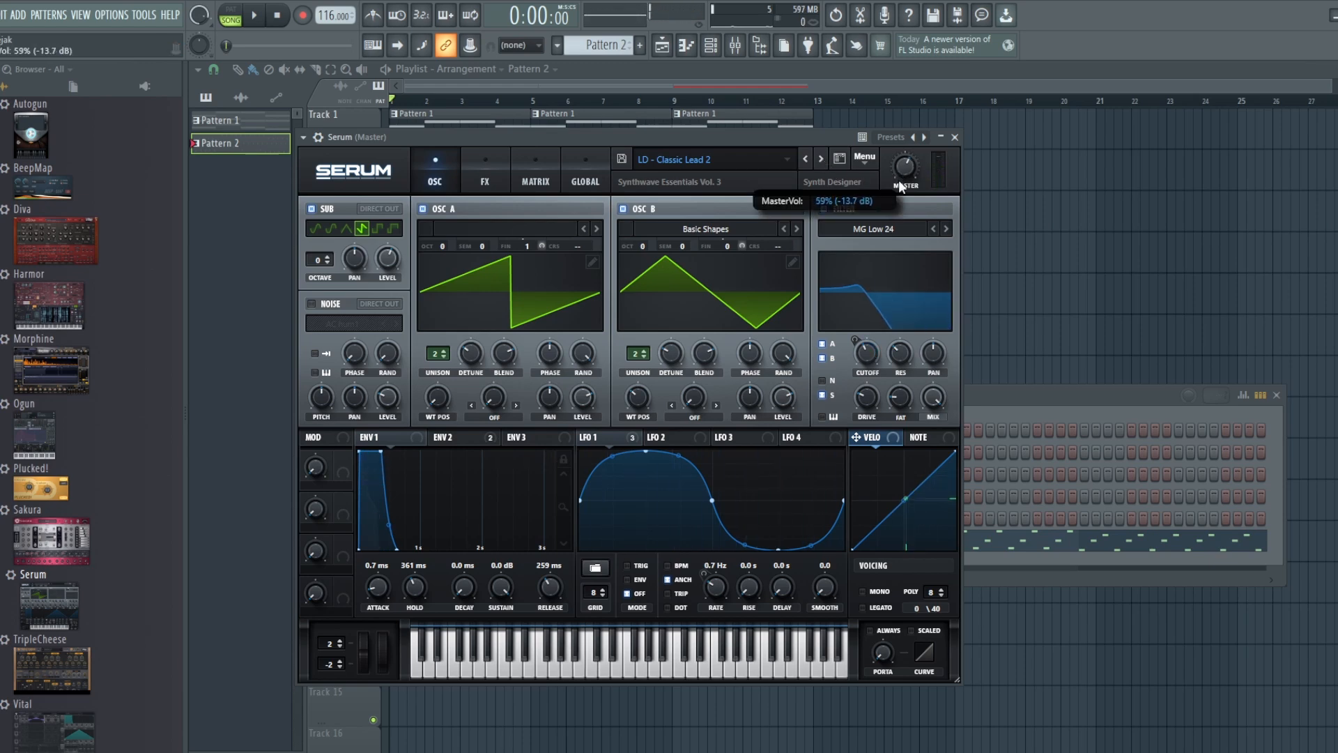
{"action": "left_click", "coordinate": [254, 16]}
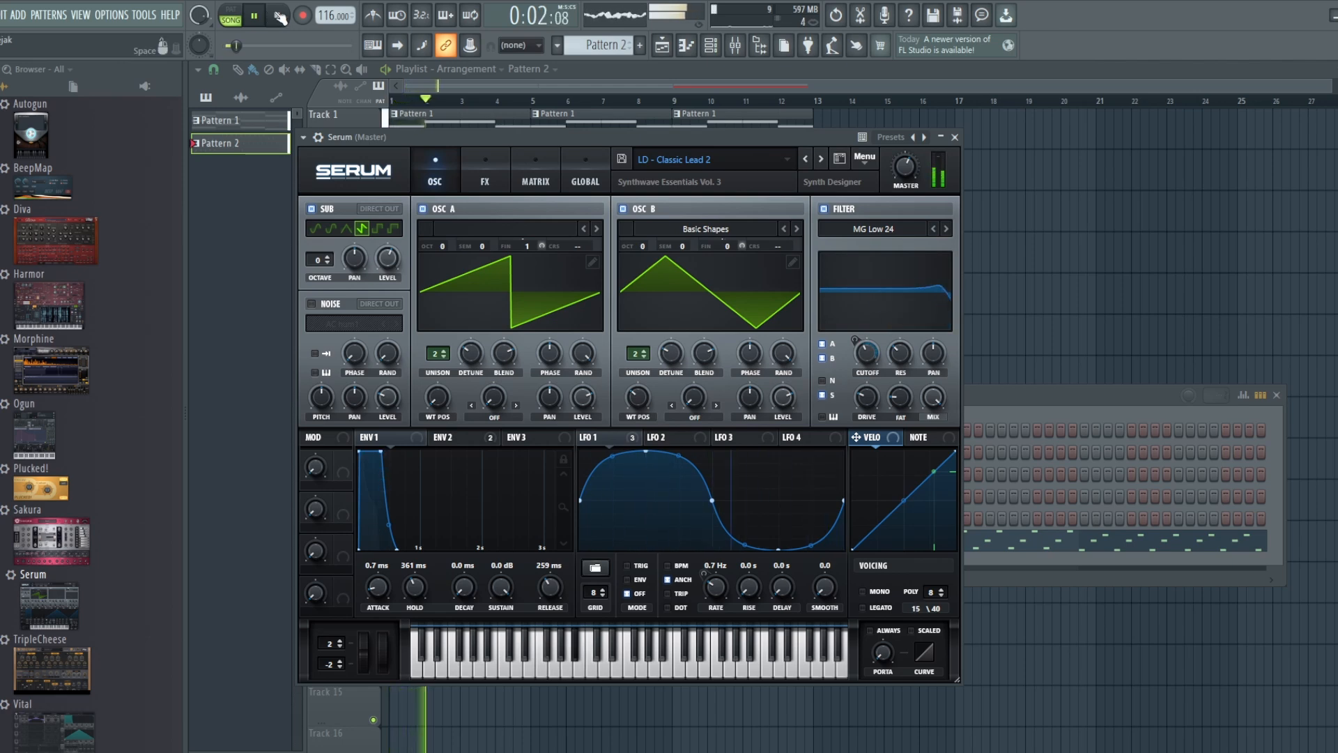
{"action": "left_click", "coordinate": [279, 16]}
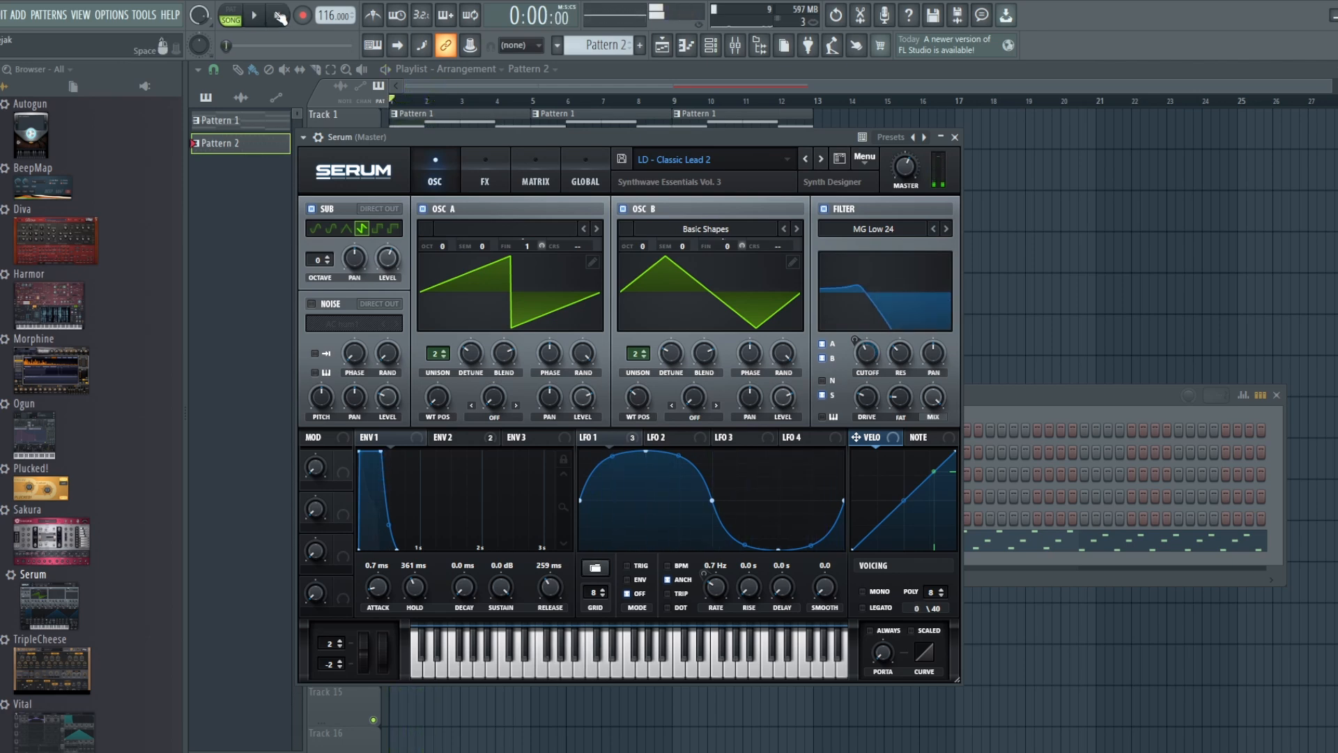
- Step through the following Synthwave Essentials Vol. 3 lead presets to LD - Made for Arps and audition it in the song
{"action": "left_click", "coordinate": [825, 163]}
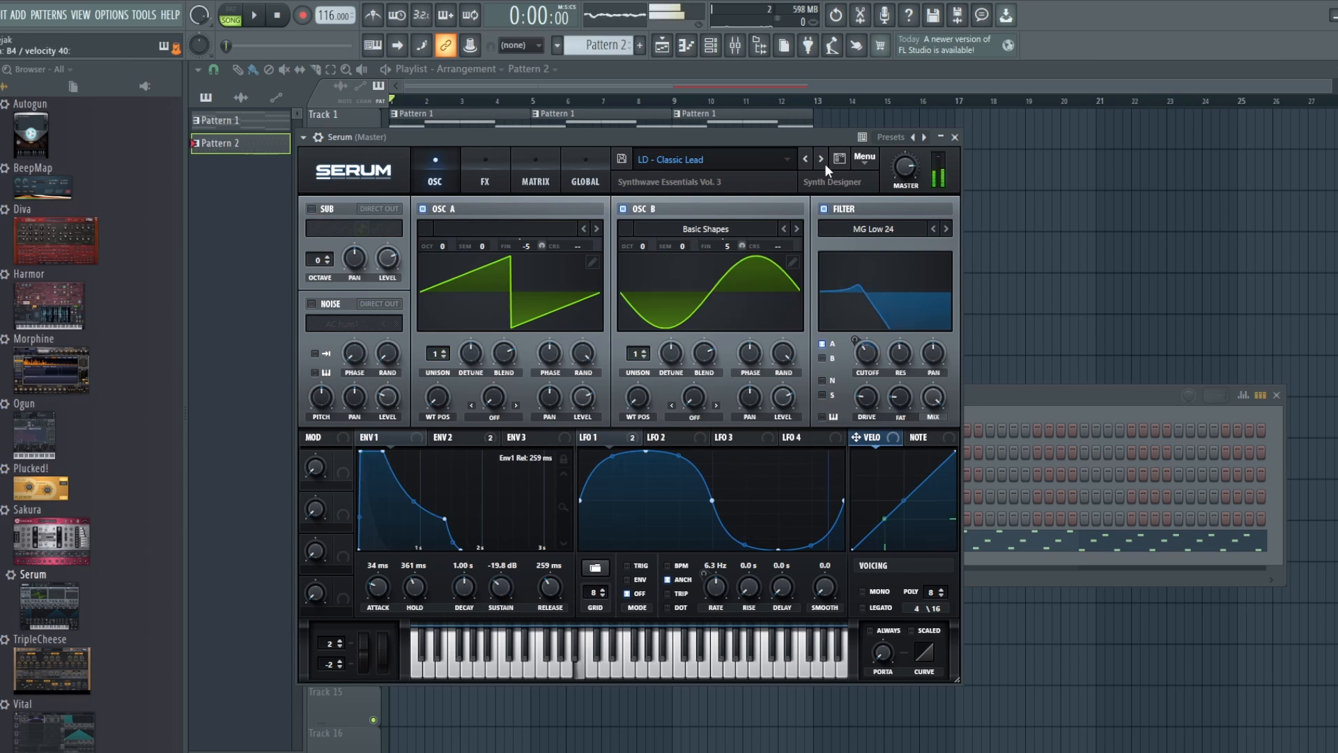
{"action": "left_click", "coordinate": [825, 164]}
{"action": "left_click", "coordinate": [825, 163]}
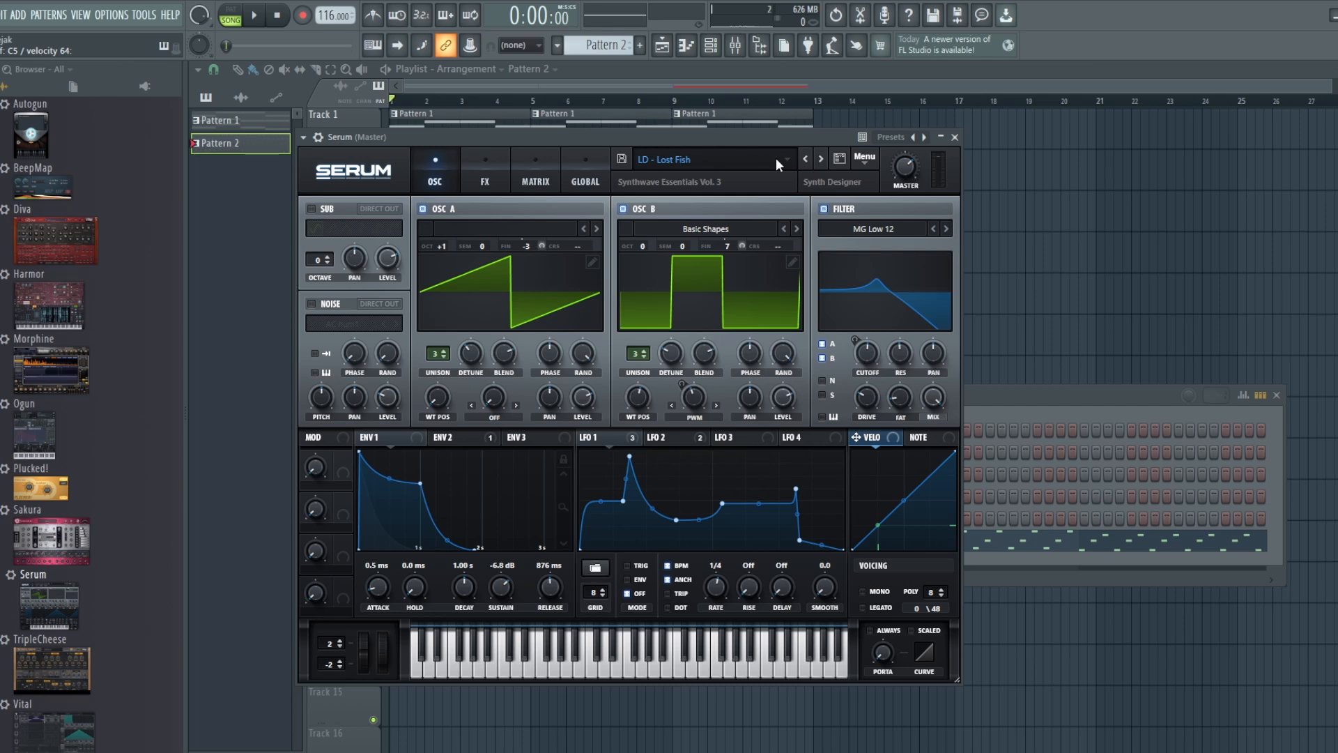
{"action": "left_click", "coordinate": [825, 159]}
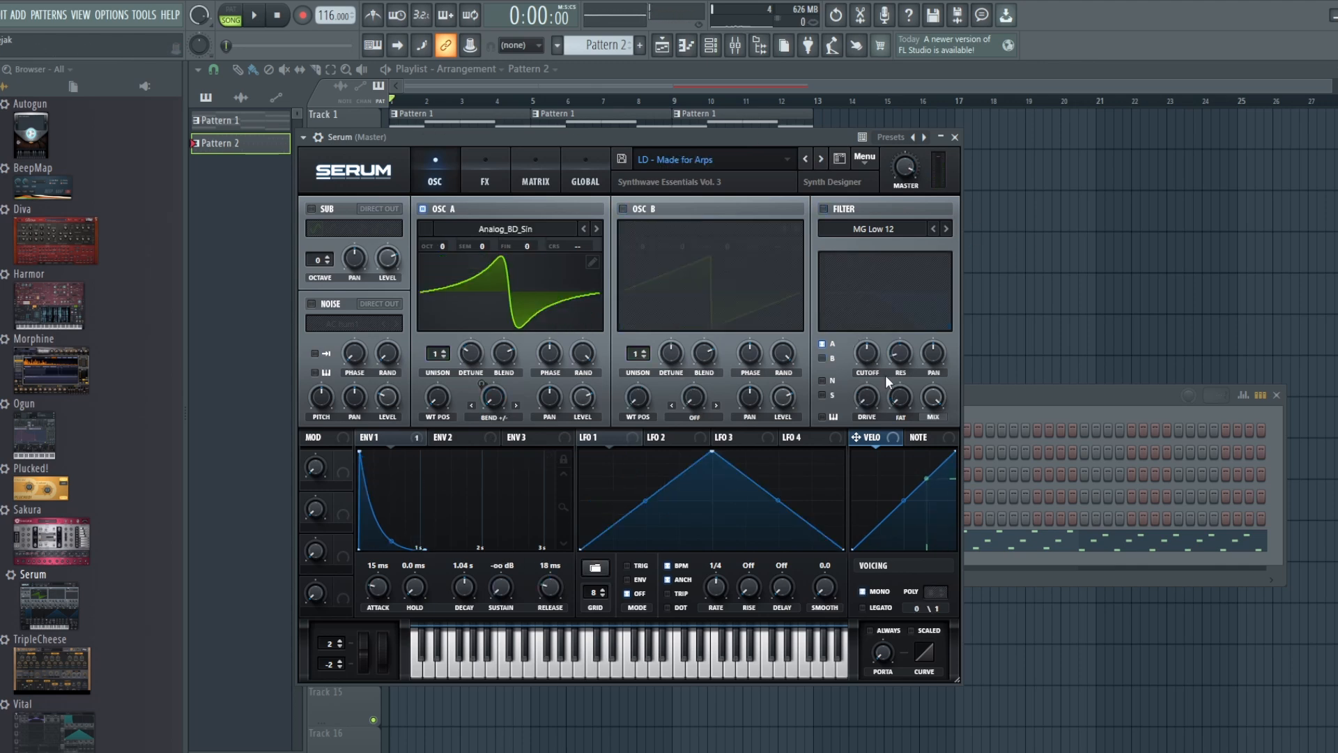
{"action": "left_click", "coordinate": [255, 19]}
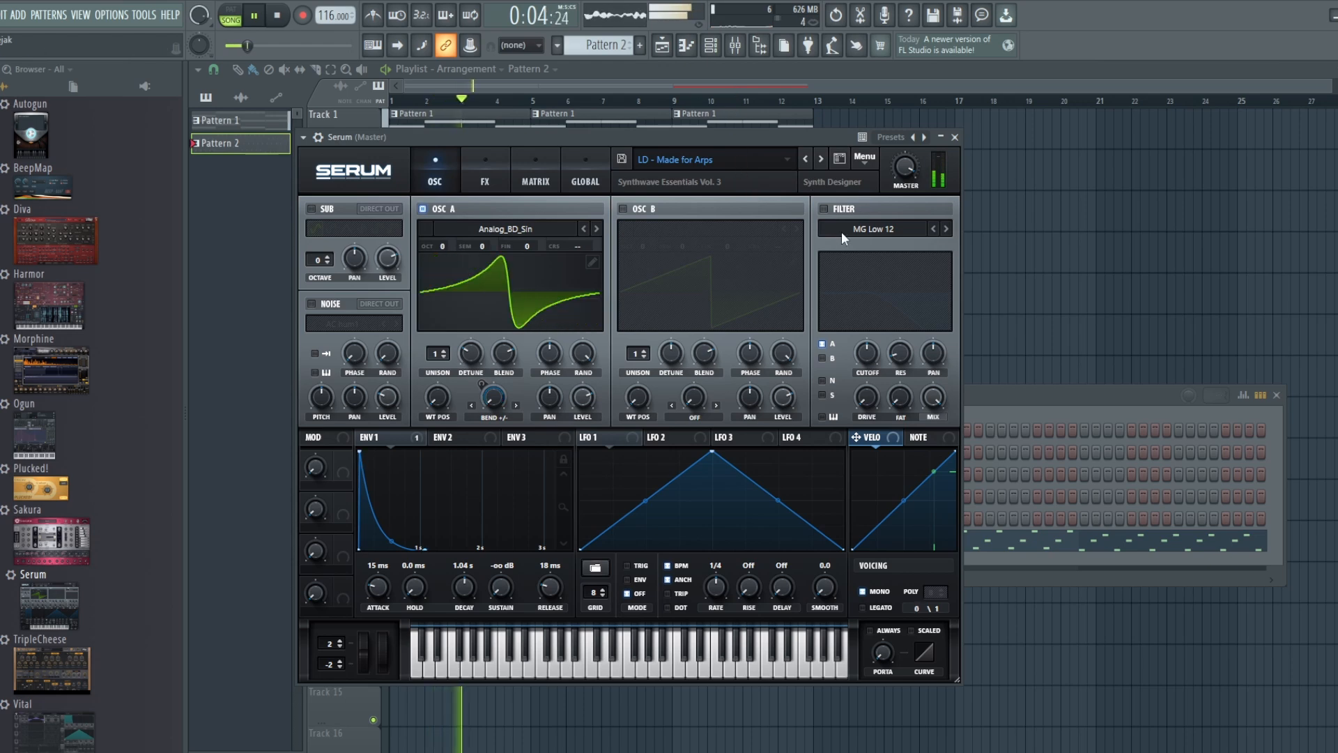
{"action": "left_click", "coordinate": [279, 17]}
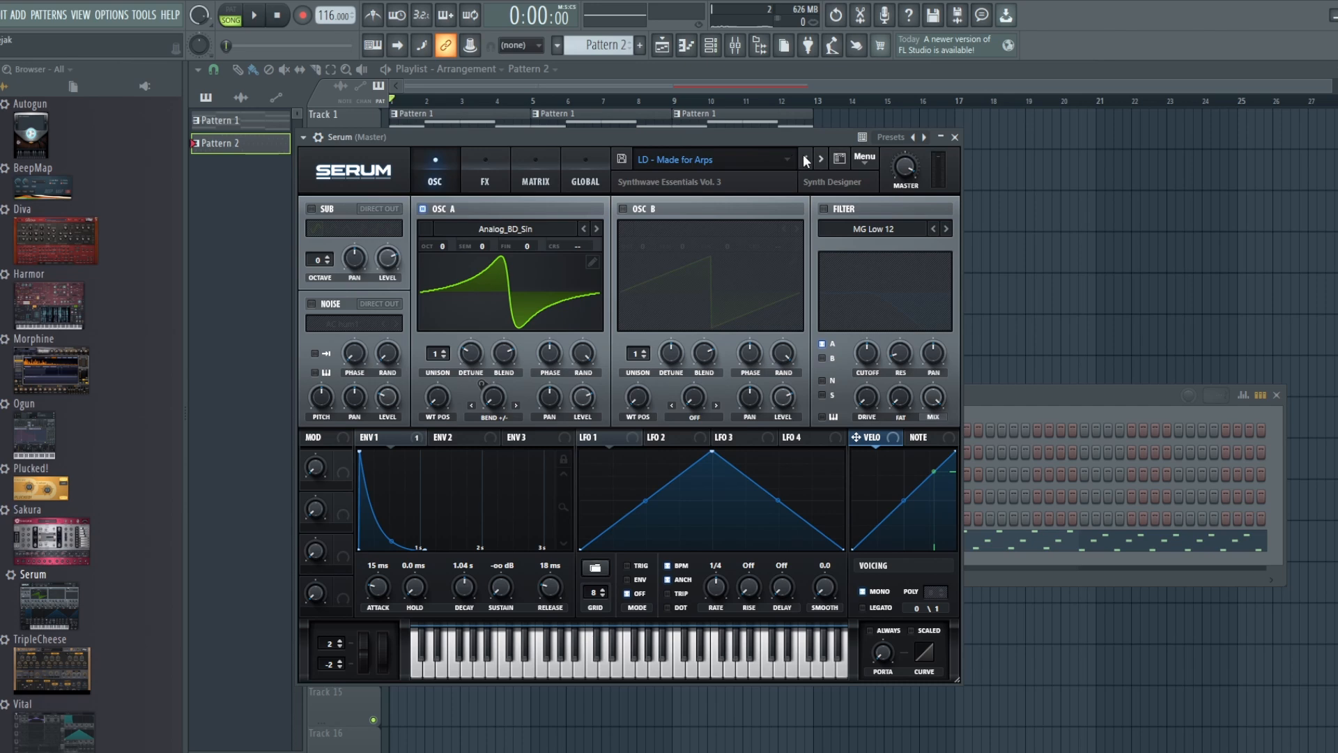
- Load a lead preset from Synthwave Essentials Vol. 4 in Serum and step forward to LD - Slightly Cloudy
{"action": "left_click", "coordinate": [763, 165]}
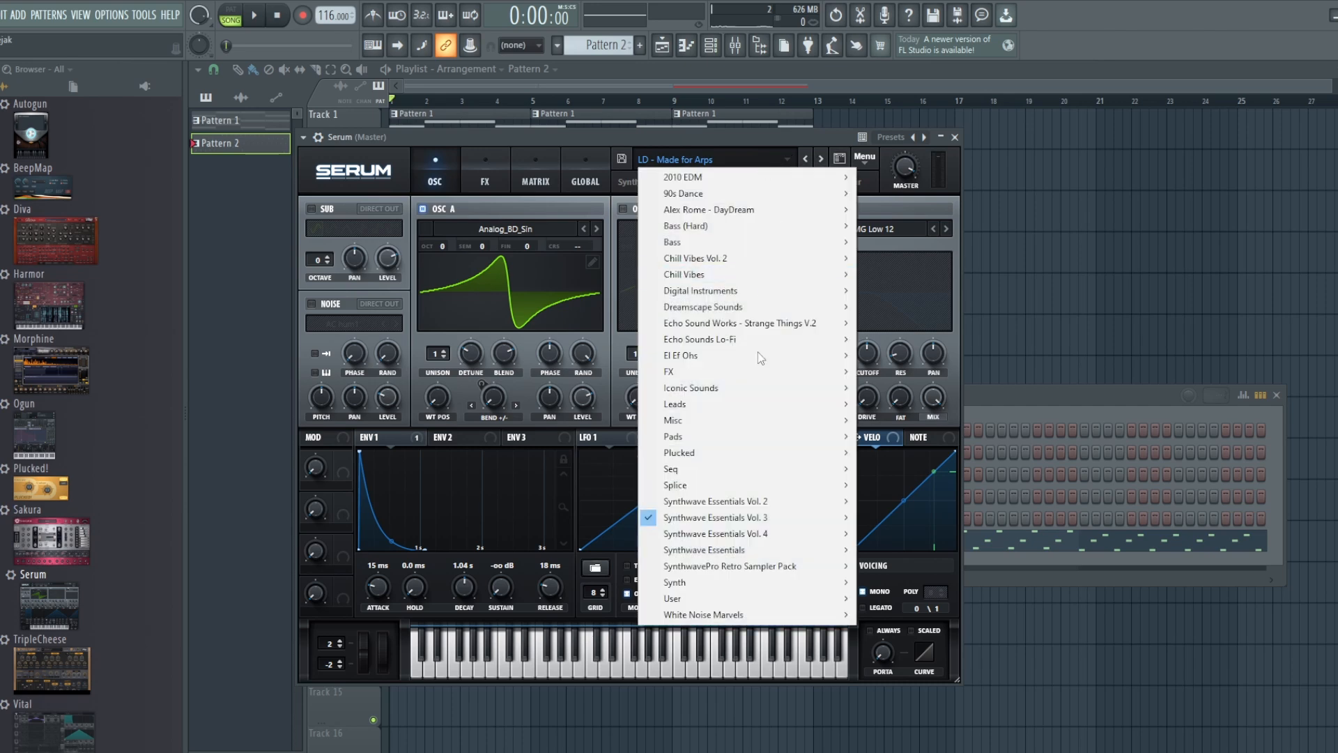
{"action": "mouse_move", "coordinate": [730, 537]}
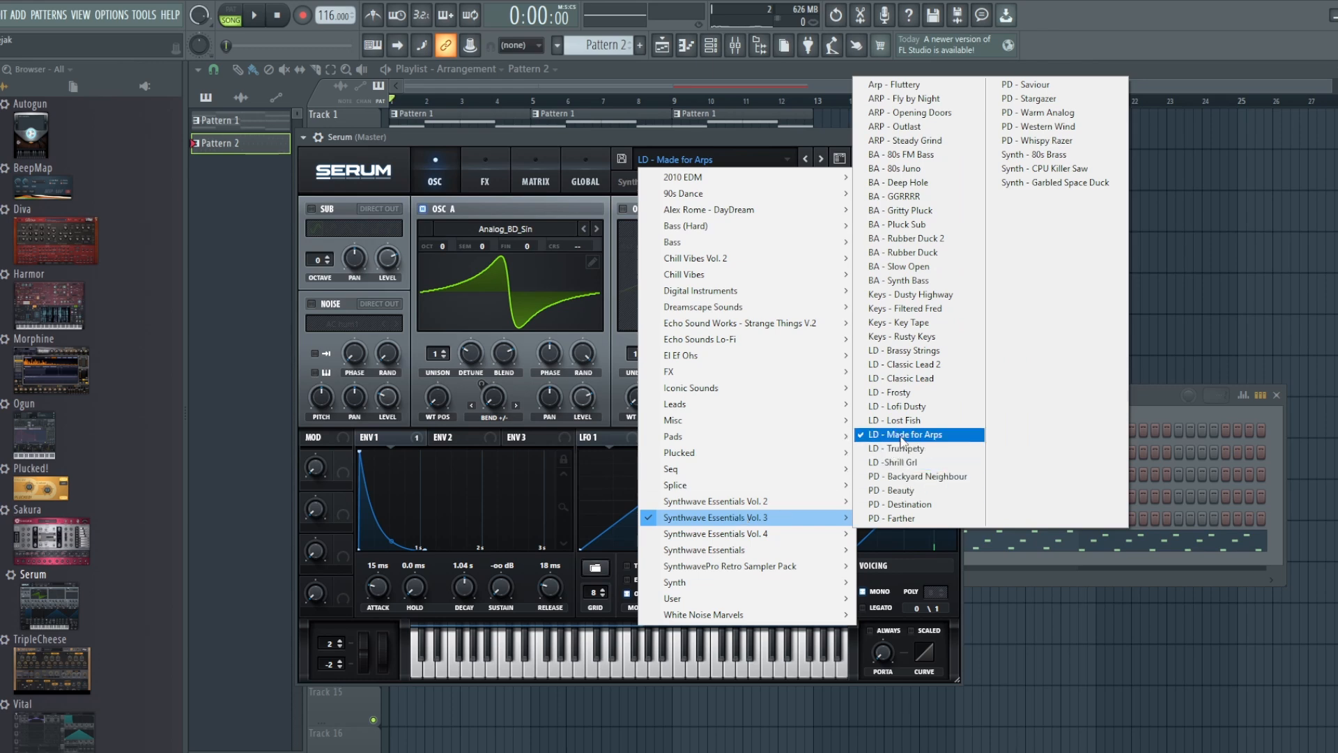
{"action": "left_click", "coordinate": [901, 464]}
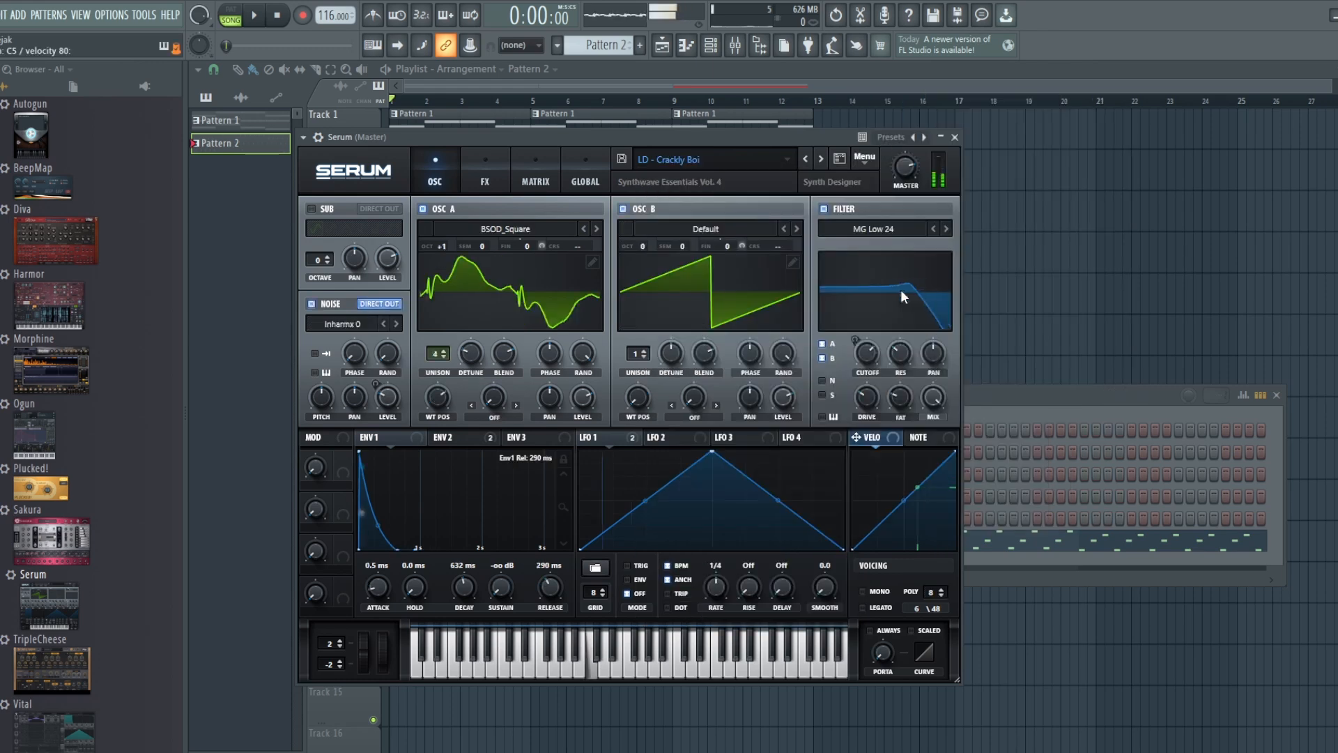
{"action": "left_click", "coordinate": [825, 159]}
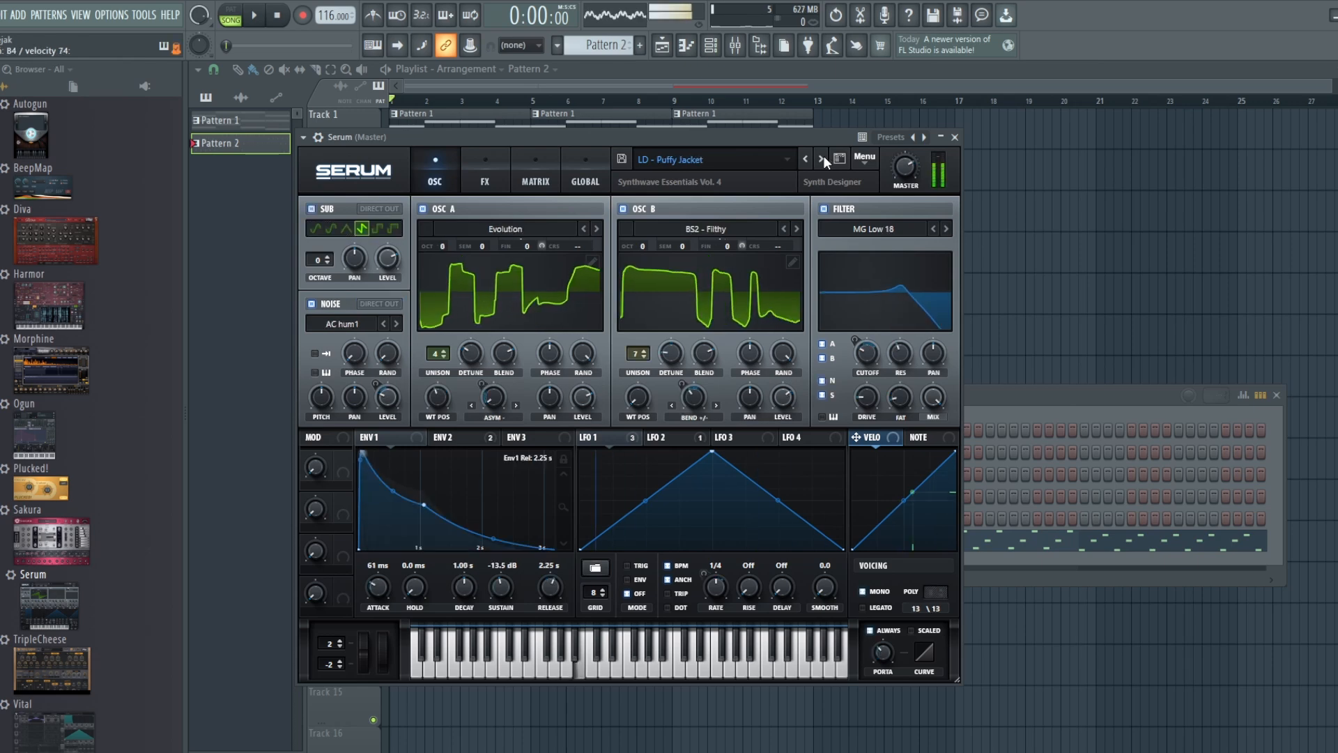
{"action": "left_click", "coordinate": [822, 159]}
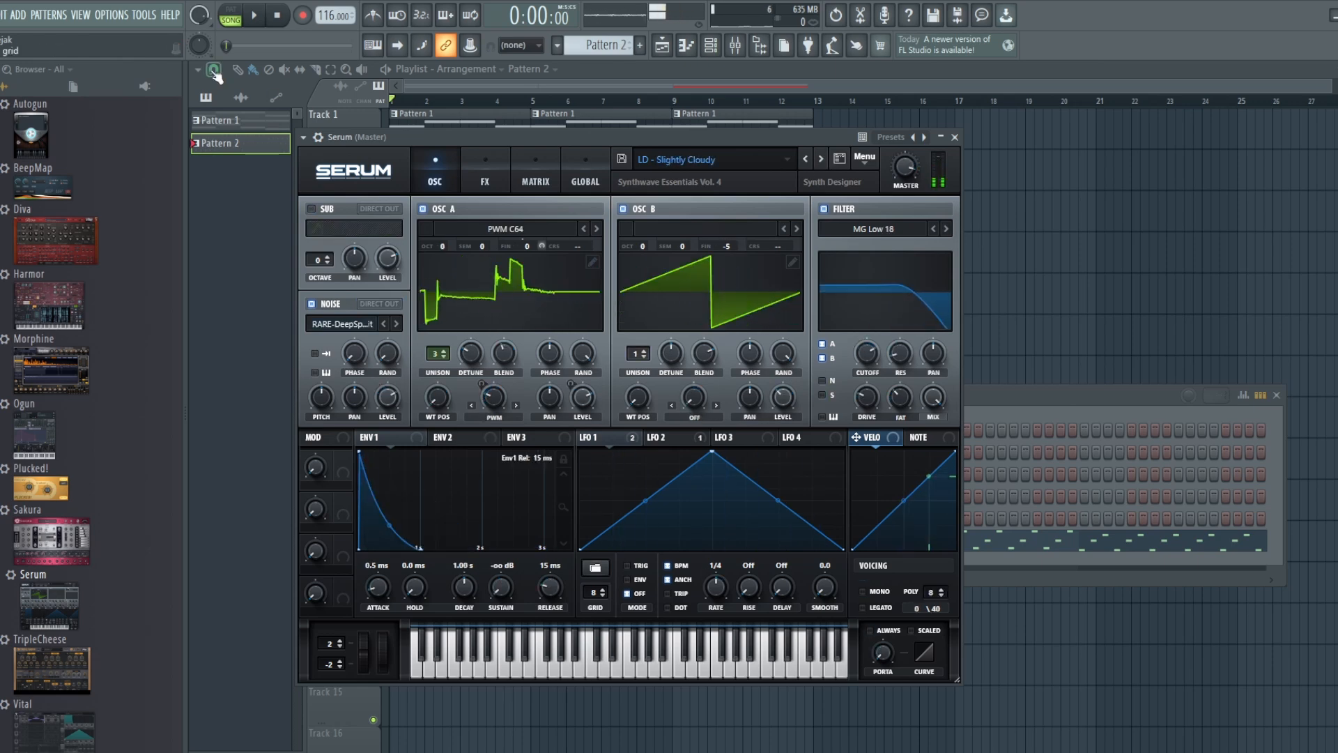
- Audition the LD - Slightly Cloudy arpeggio together with the chords by playing the song from the start
{"action": "left_click", "coordinate": [255, 19]}
{"action": "left_click", "coordinate": [278, 19]}
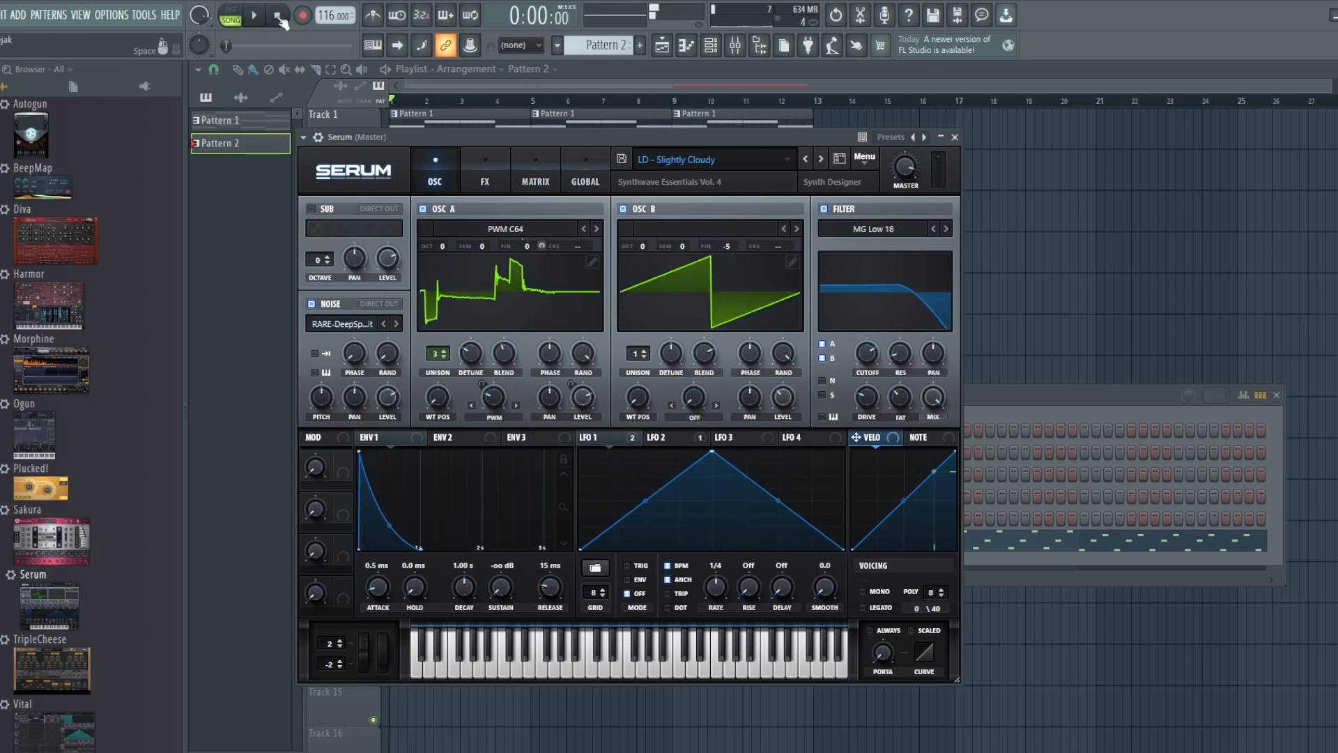
{"action": "left_click", "coordinate": [255, 19]}
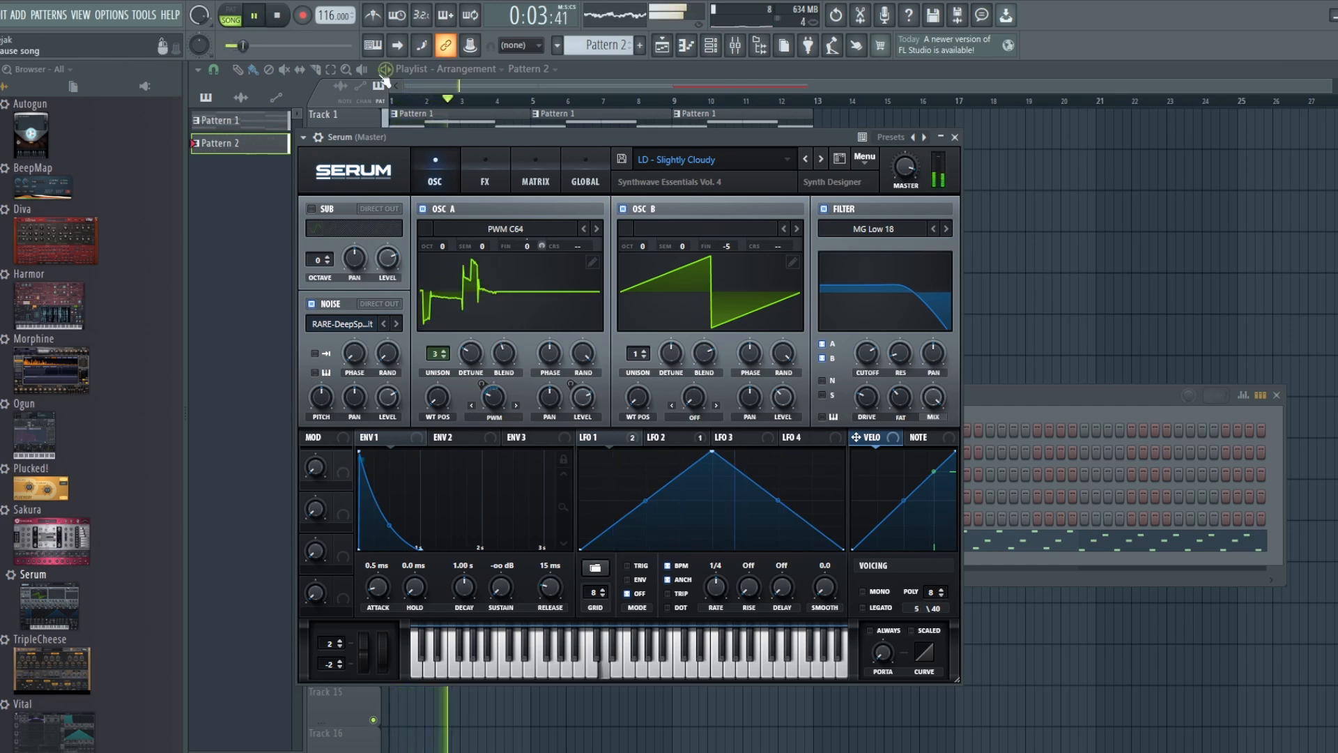
{"action": "left_click", "coordinate": [278, 17]}
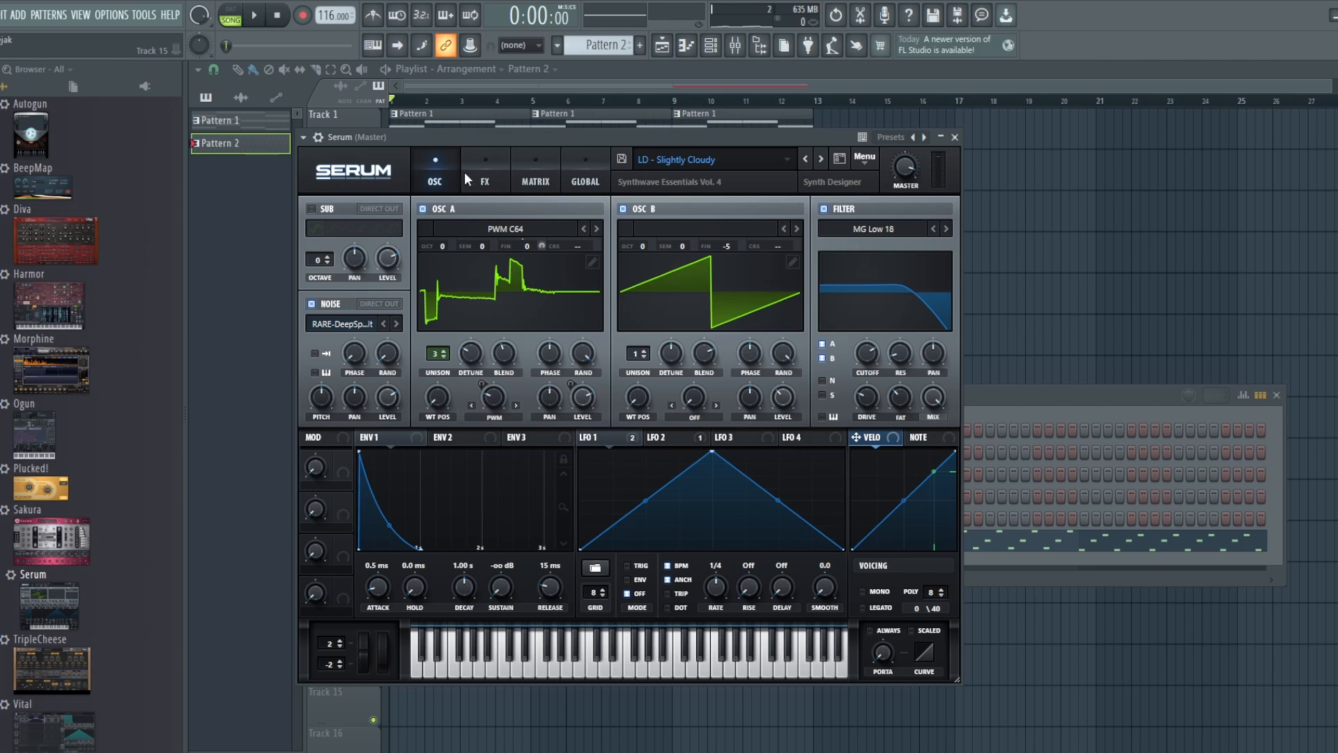
- Set the mix of Serum's reverb effect to 59% and raise the EQ's low-band frequency while the song plays
{"action": "left_click", "coordinate": [483, 167]}
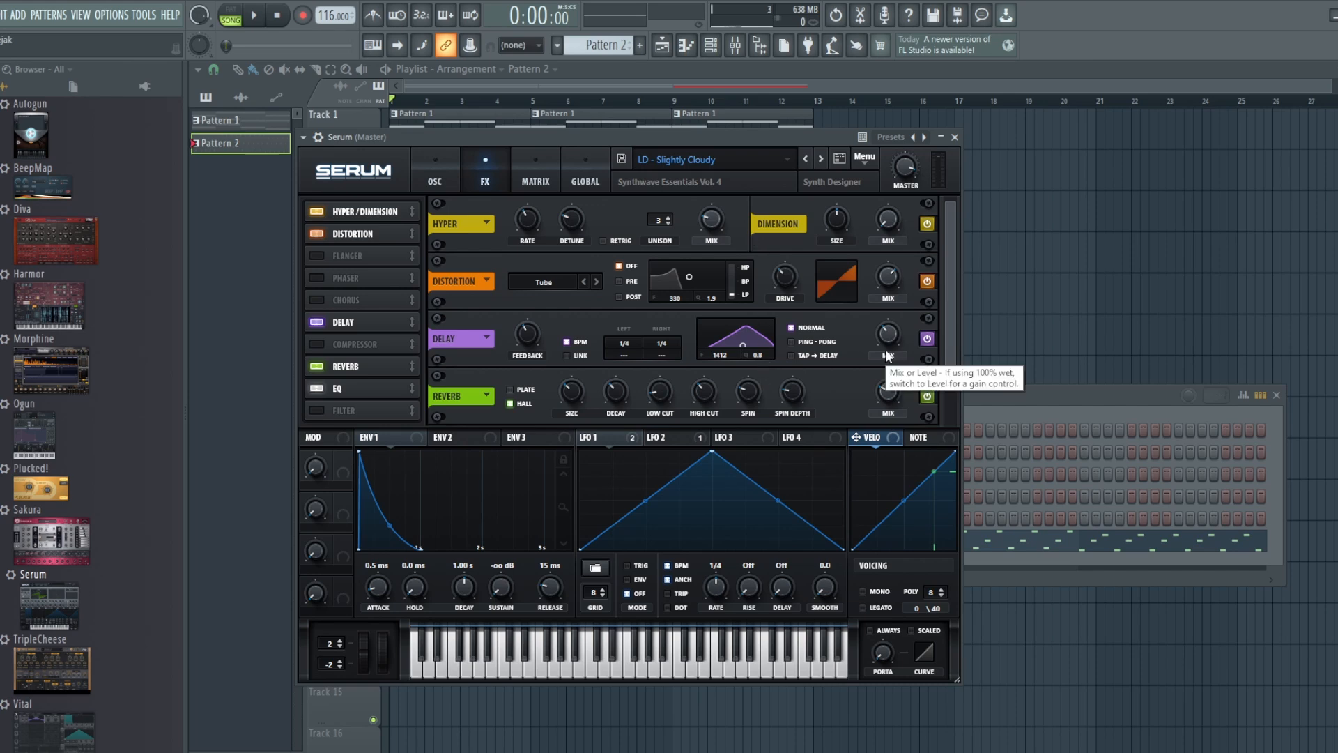
{"action": "left_click", "coordinate": [256, 16]}
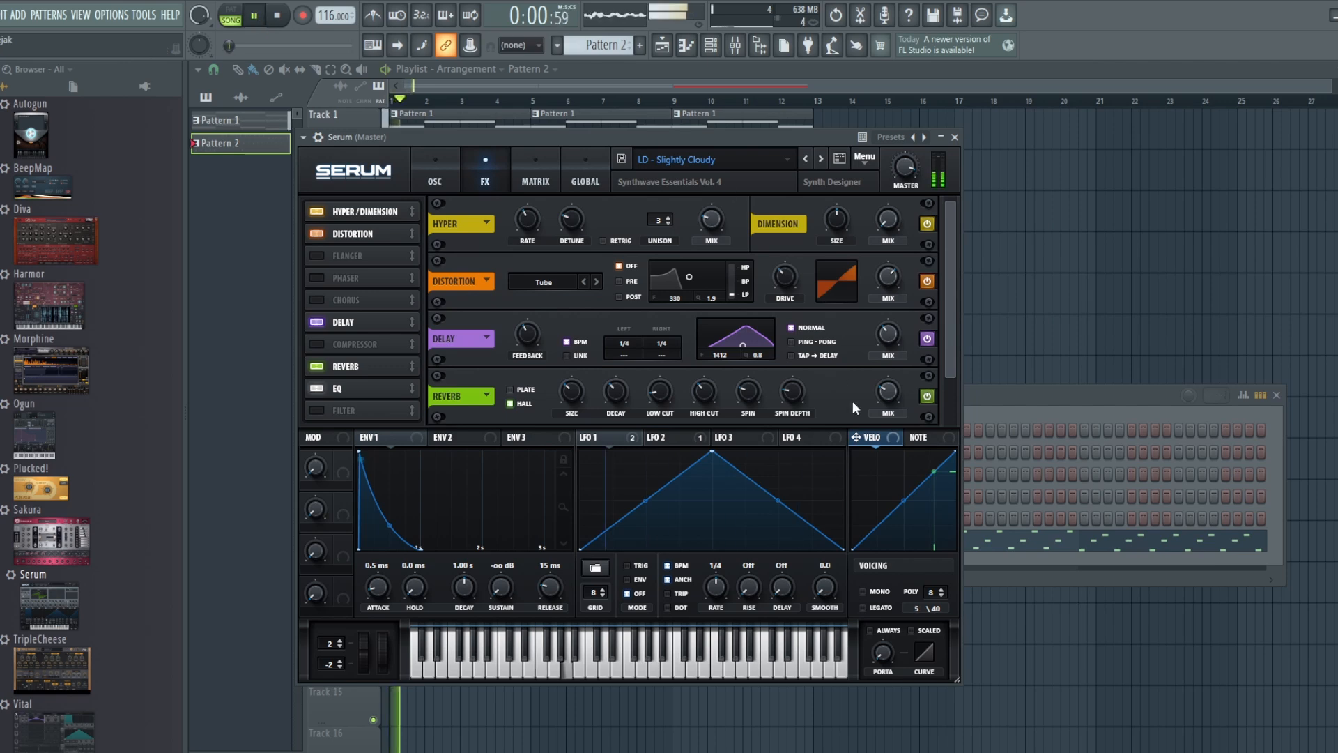
{"action": "left_click_drag", "start_coordinate": [888, 387], "coordinate": [884, 337]}
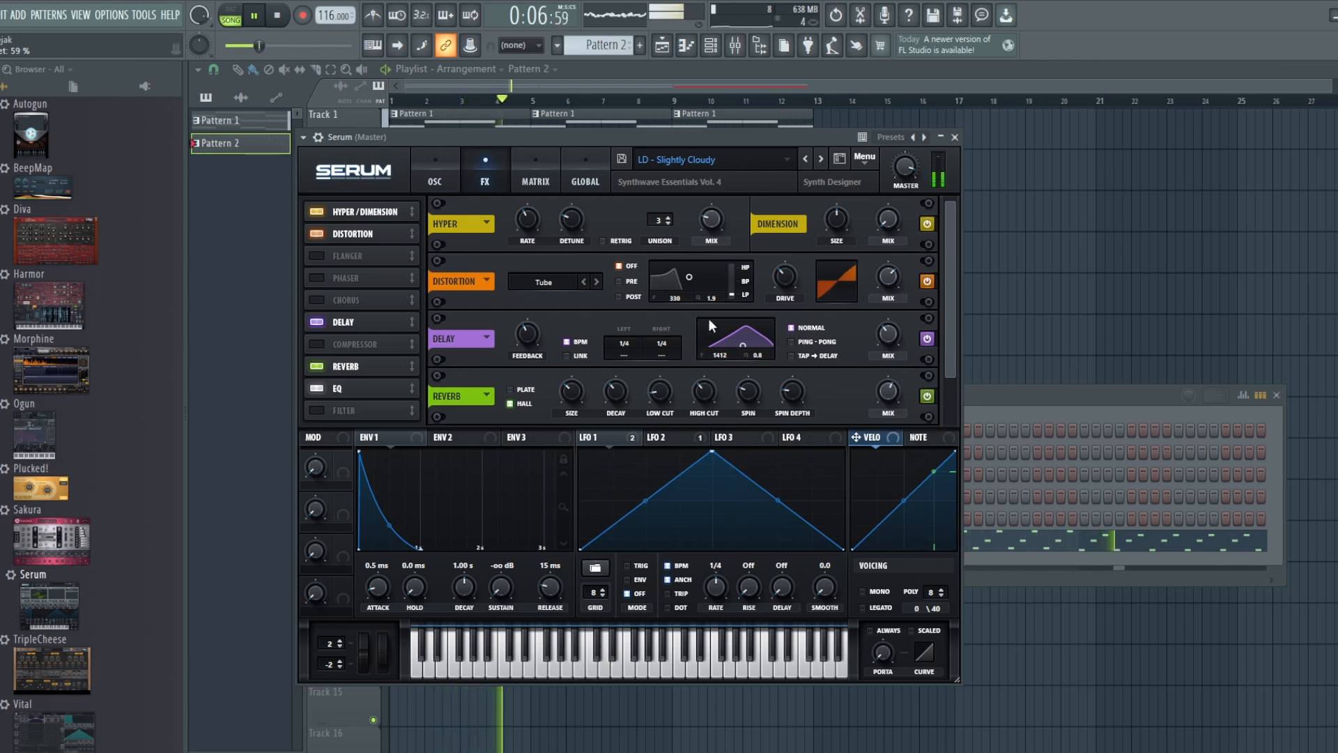
{"action": "left_click_drag", "start_coordinate": [951, 316], "coordinate": [950, 385]}
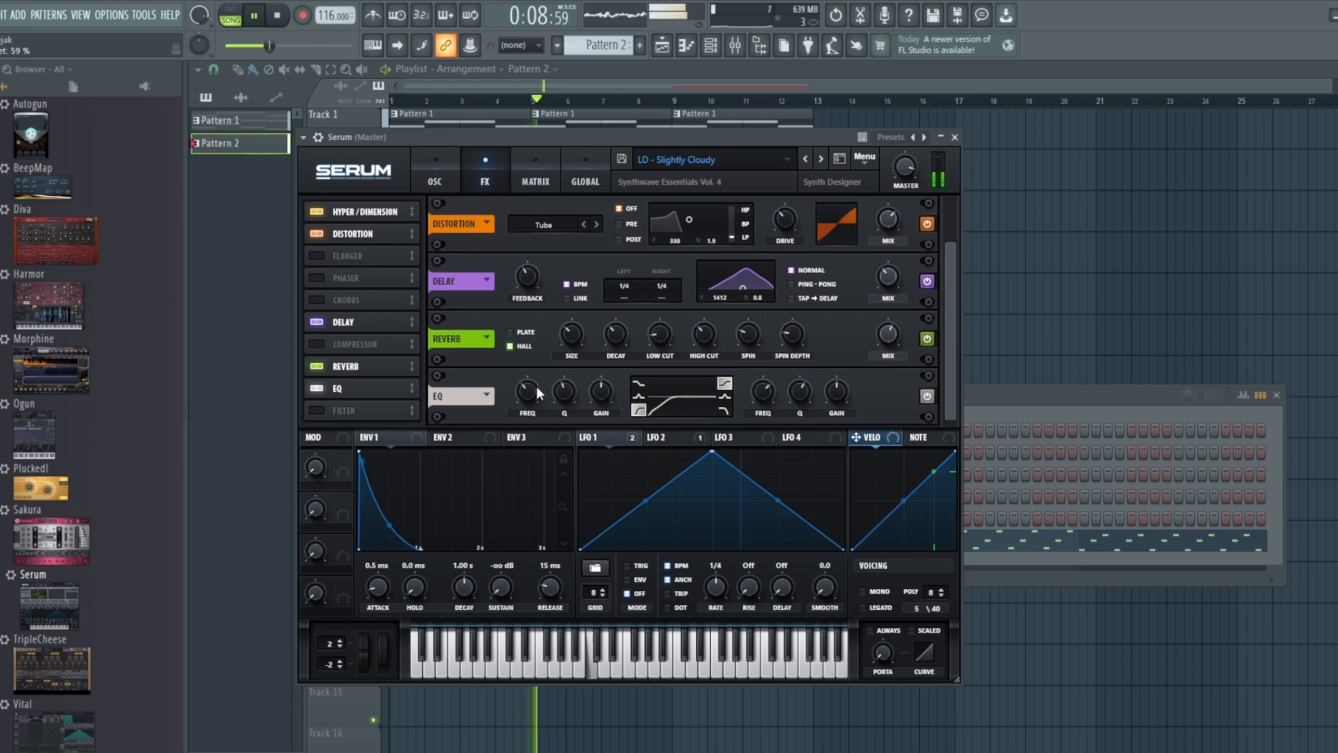
{"action": "mouse_move", "coordinate": [536, 387]}
{"action": "left_click_drag", "start_coordinate": [537, 381], "coordinate": [537, 372]}
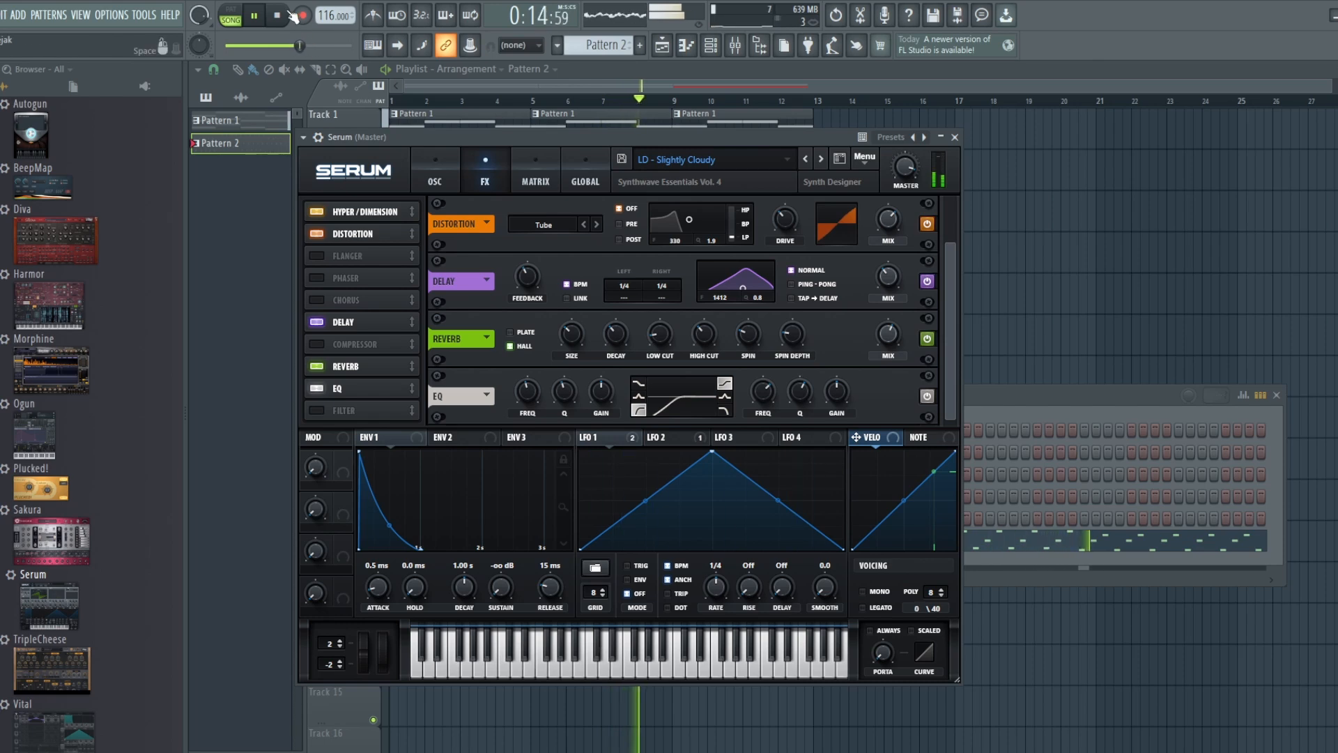
{"action": "key", "text": "space"}
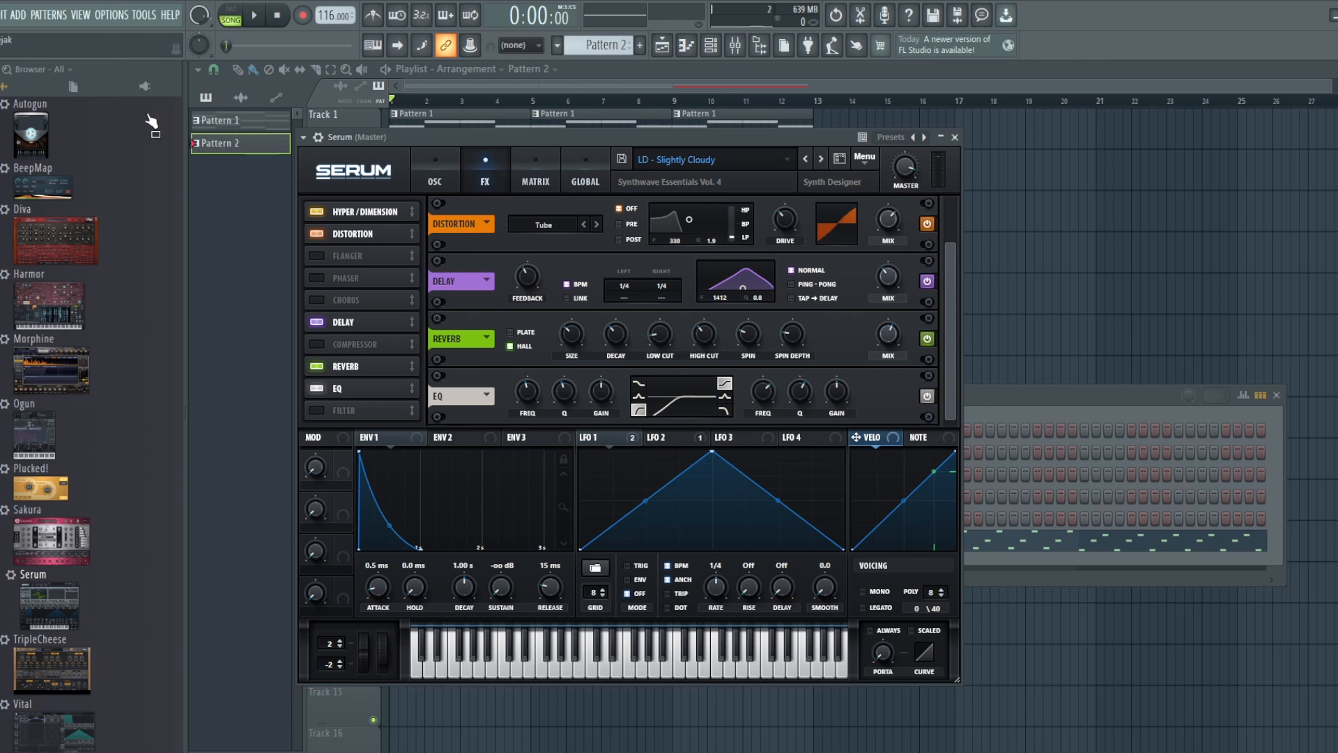
- Set Serum's master volume to about 82% to balance the arpeggio while the song plays, and stop playback
{"action": "left_click", "coordinate": [255, 16]}
{"action": "left_click_drag", "start_coordinate": [893, 228], "coordinate": [893, 275]}
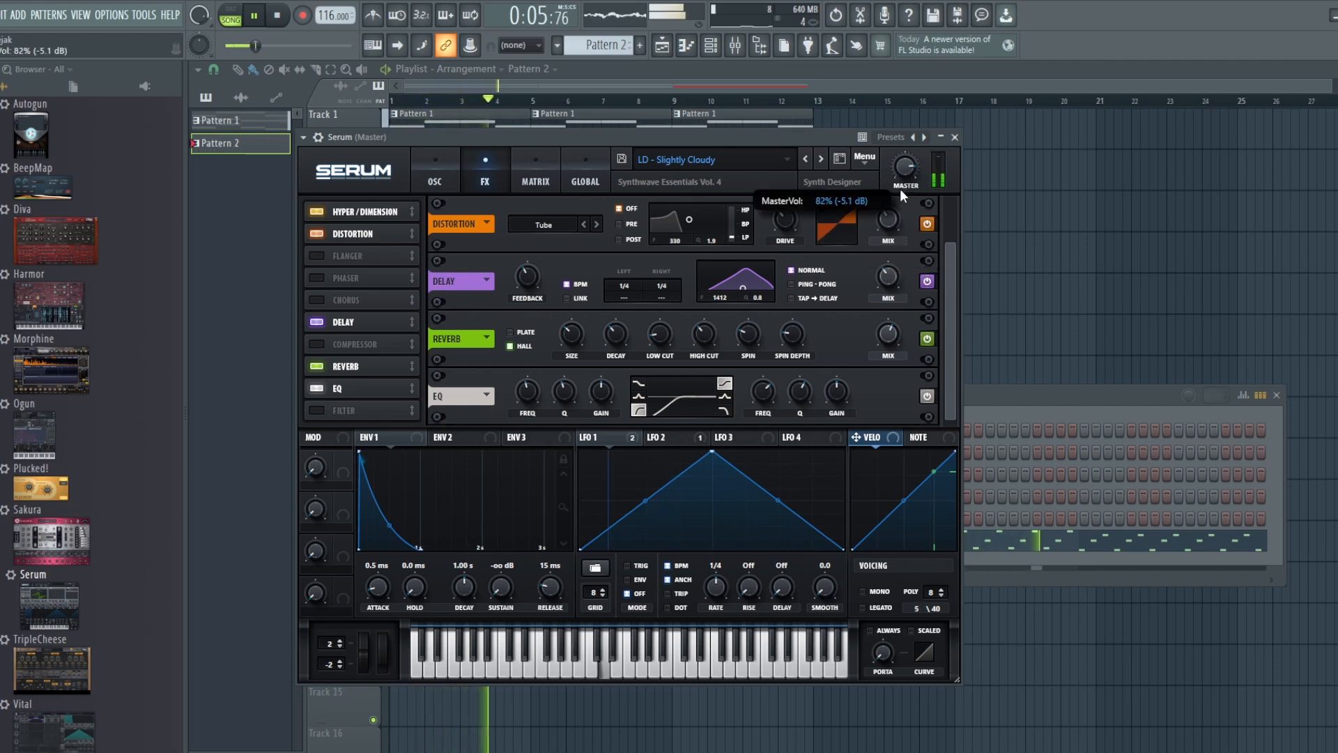
{"action": "left_click_drag", "start_coordinate": [901, 189], "coordinate": [901, 193]}
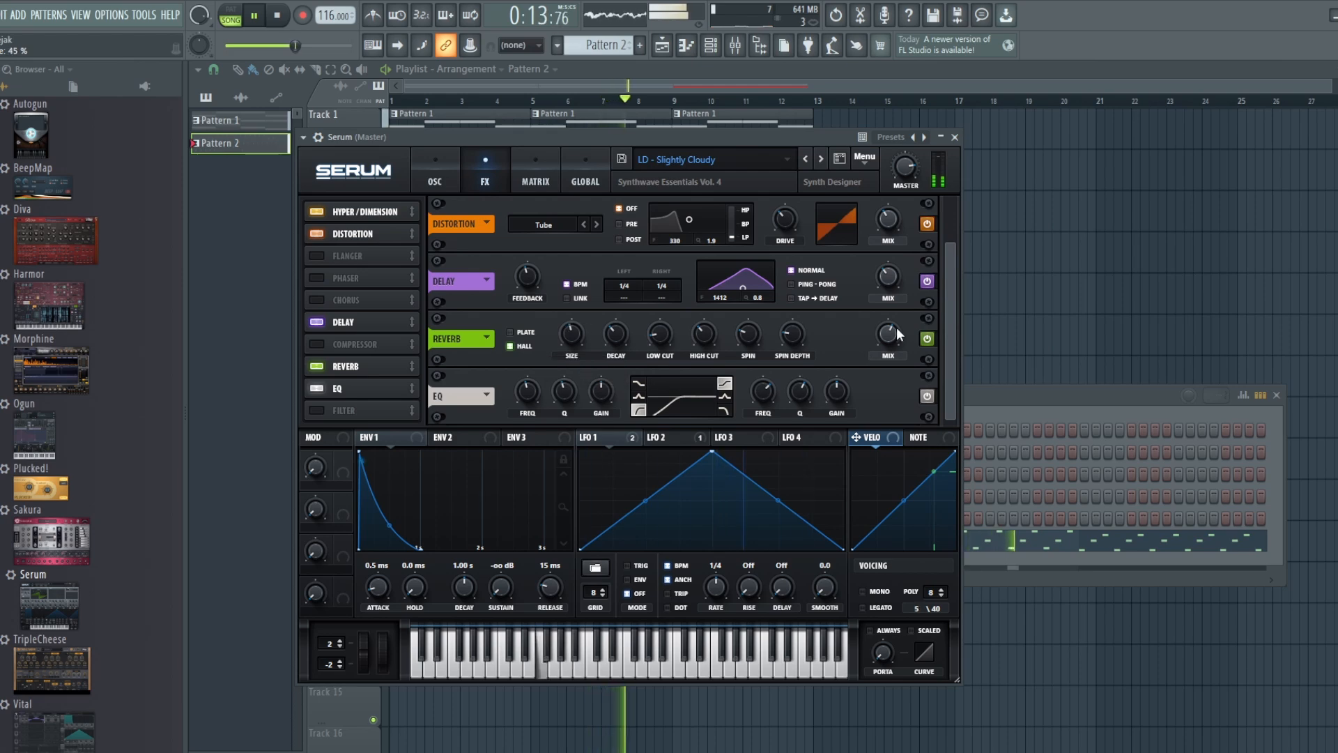
{"action": "left_click", "coordinate": [278, 16]}
- Bring up the Channel rack and browse the library for a kick sample
{"action": "left_click", "coordinate": [718, 54]}
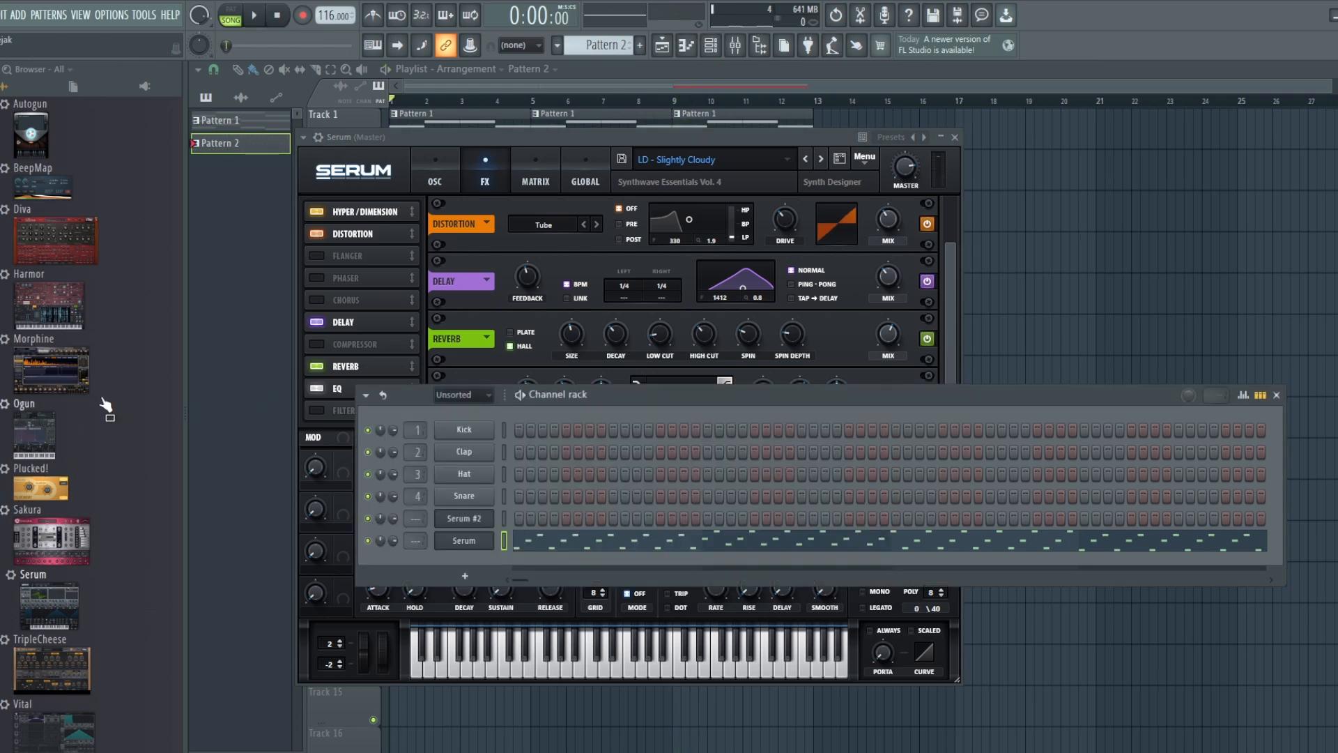
{"action": "scroll", "coordinate": [136, 582], "scroll_direction": "down", "scroll_amount": 5}
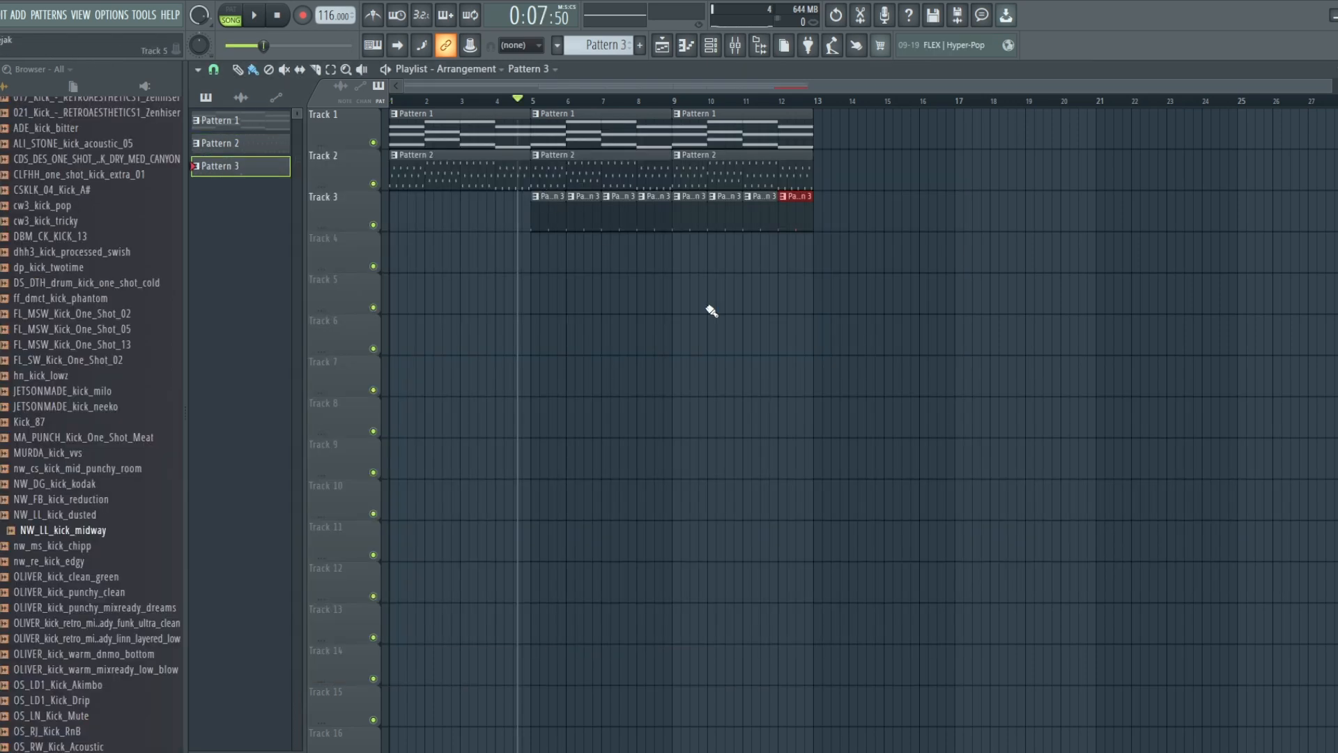
- Play back the arrangement from the start to hear the Pattern 3 clips on Track 3 with the chords and arpeggios
{"action": "left_click", "coordinate": [392, 96]}
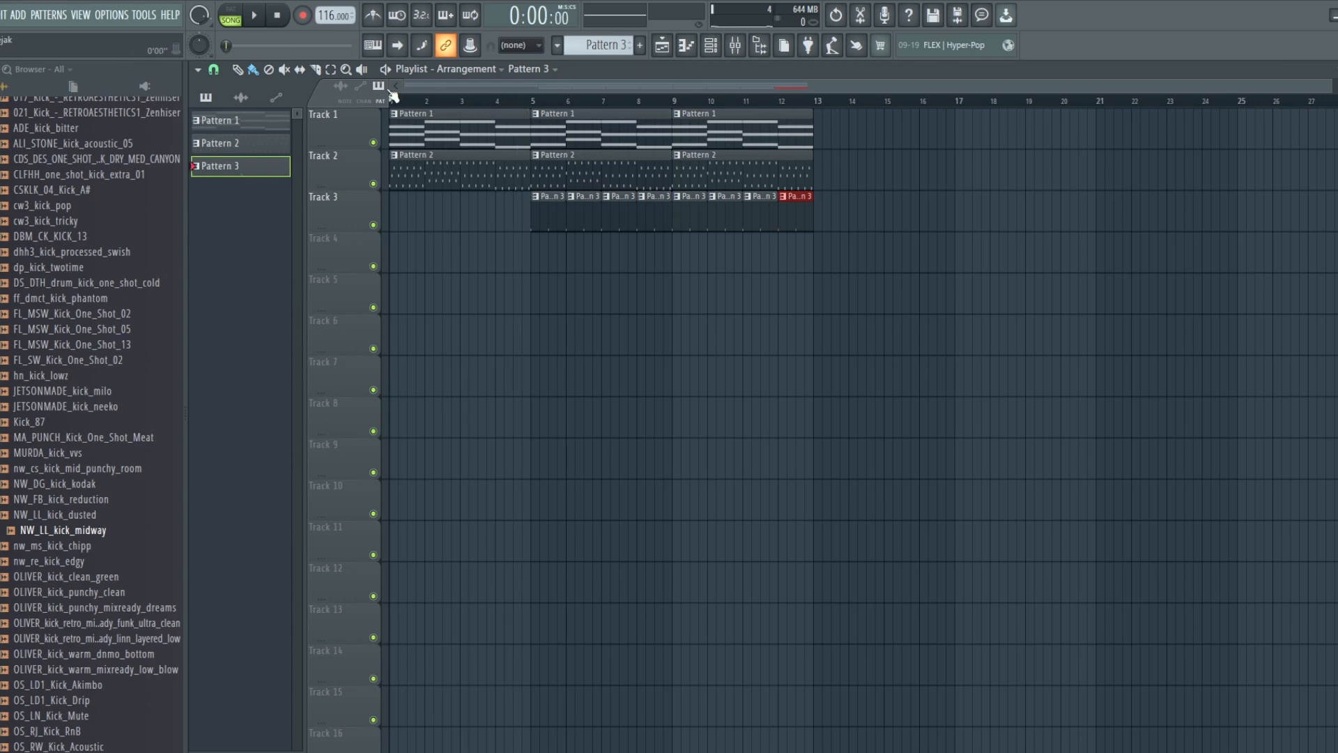
{"action": "key", "text": "space"}
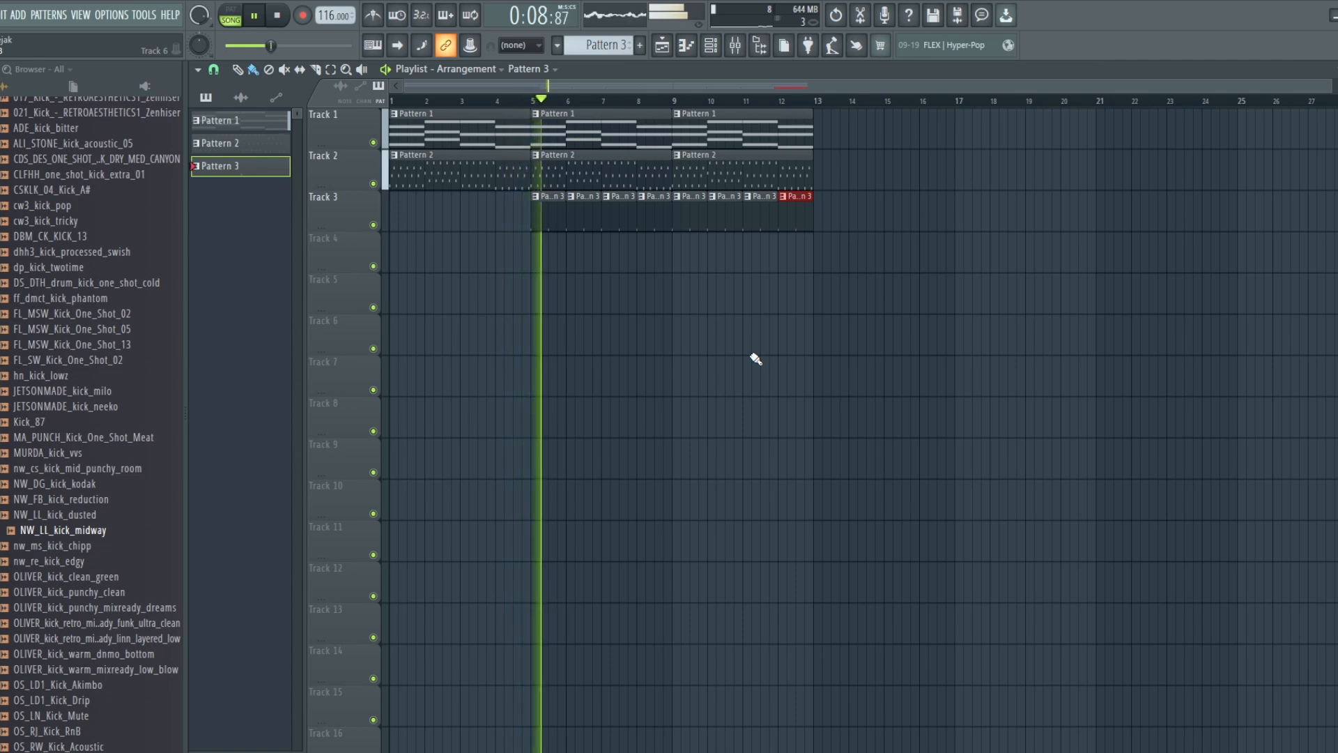
{"action": "left_click", "coordinate": [282, 15]}
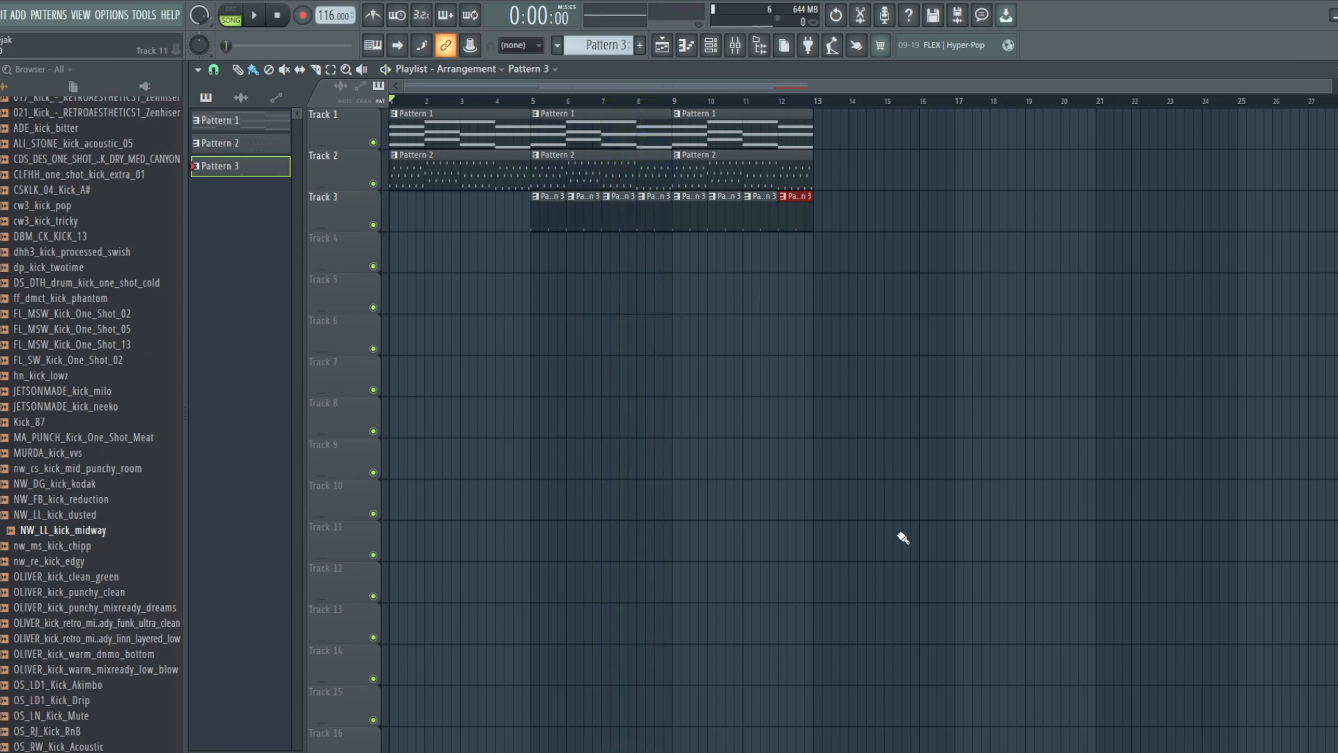